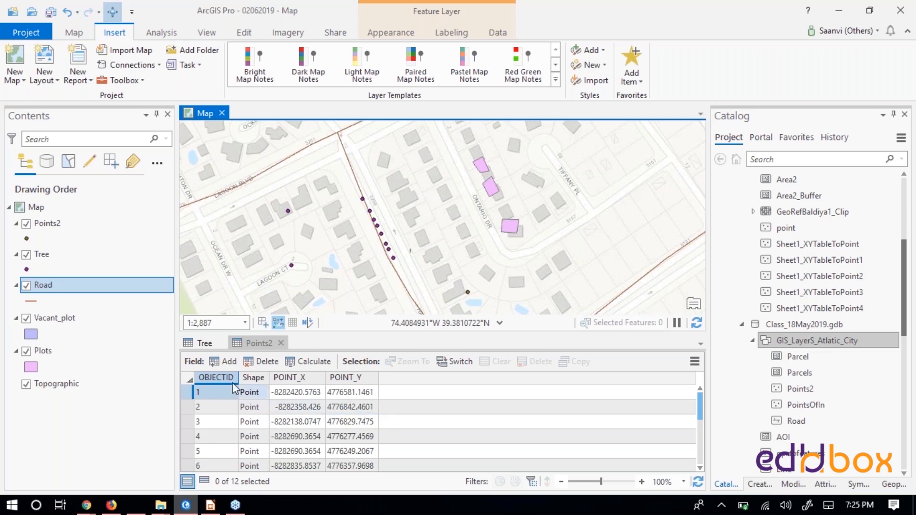
- Draft a new field named TRIAL with the Text data type for the Points2 table, and close the field design without saving
click(232, 364)
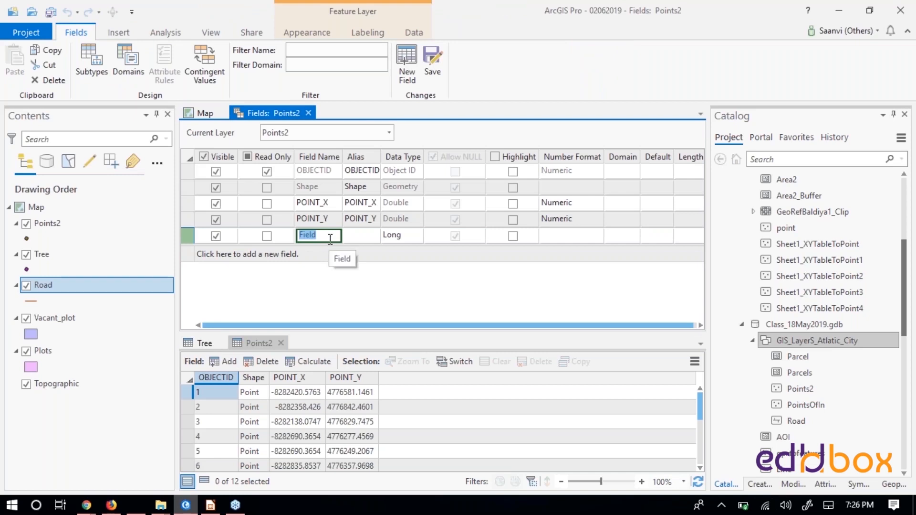
text(T)
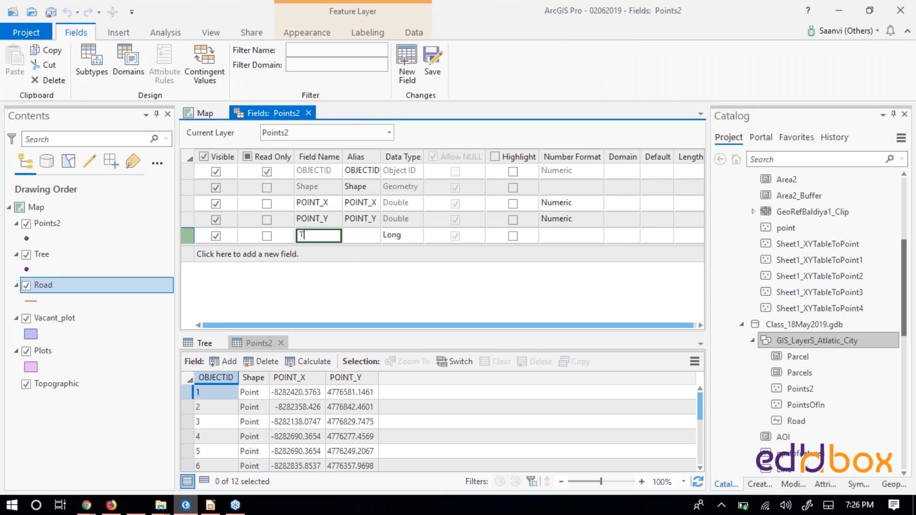
text(RIAL)
click(405, 241)
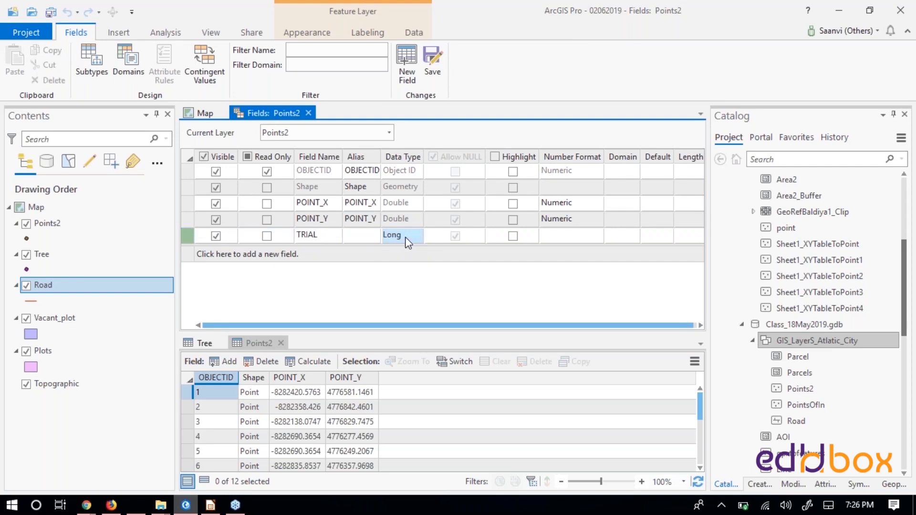
click(418, 237)
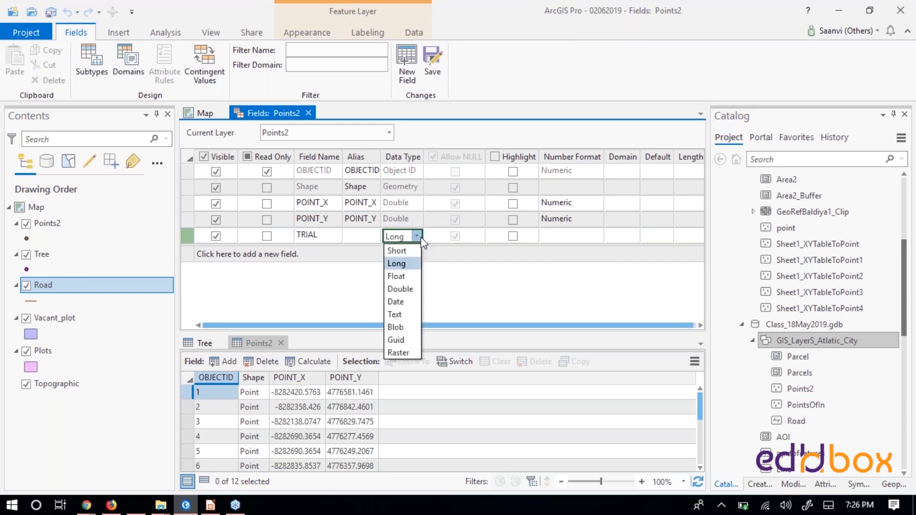
click(406, 314)
click(594, 241)
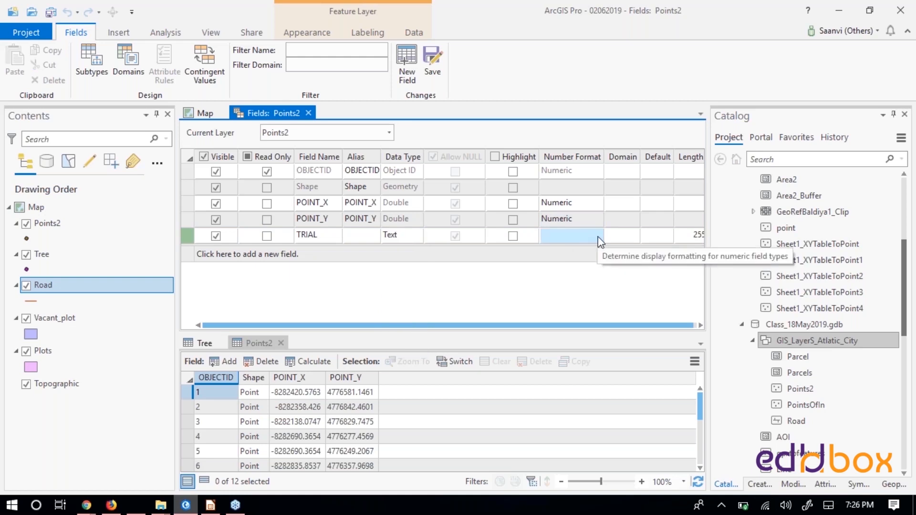
click(507, 241)
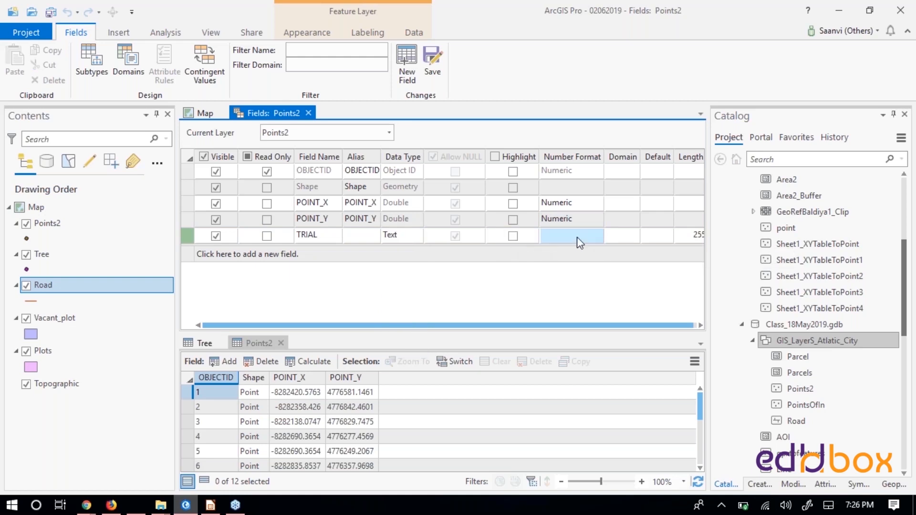
drag(653, 325, 658, 326)
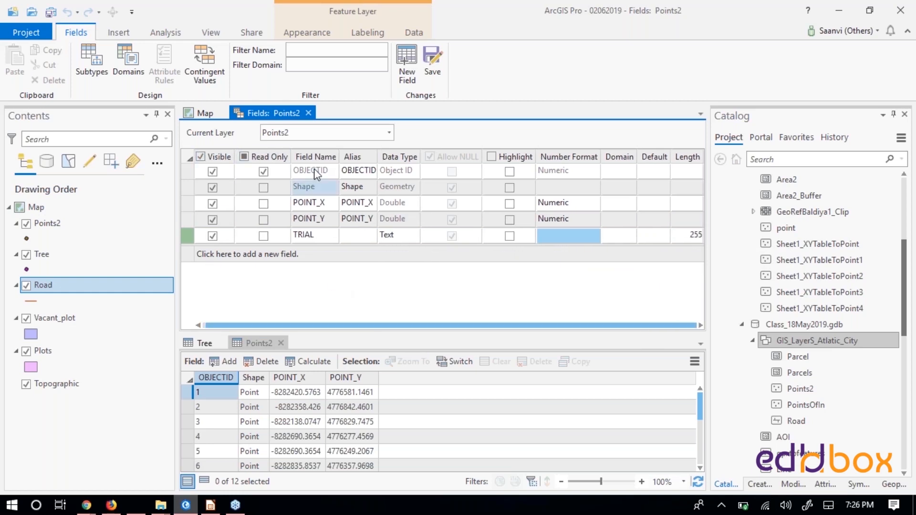
click(309, 113)
click(501, 283)
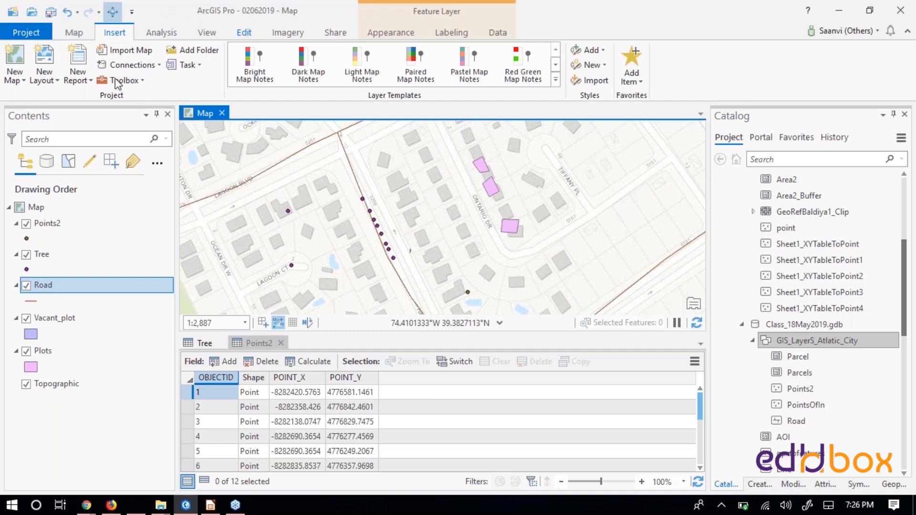
- Copy the POINT_Y value of the first record in the Points2 table
click(244, 32)
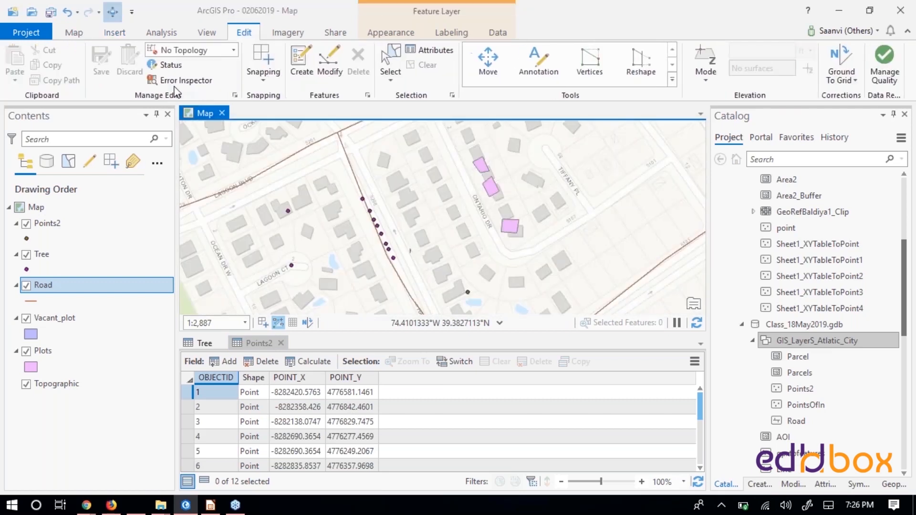
click(346, 393)
click(357, 406)
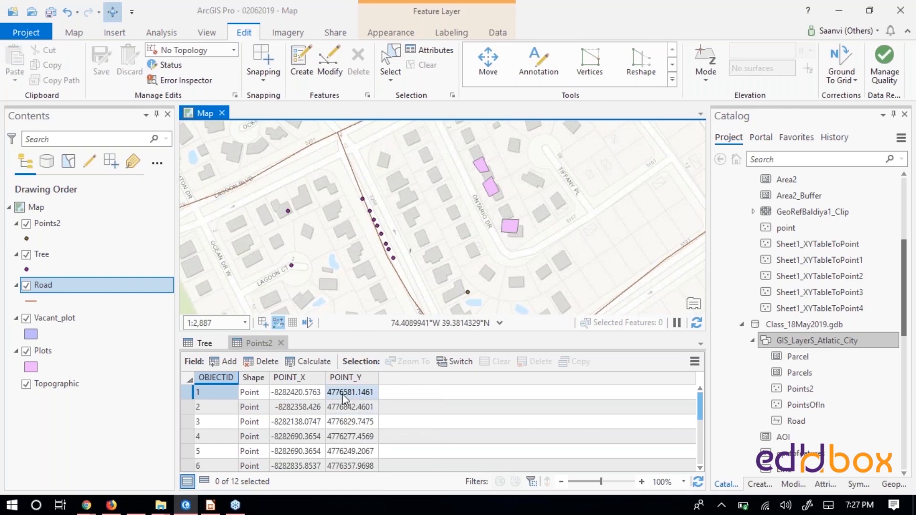
double_click(342, 393)
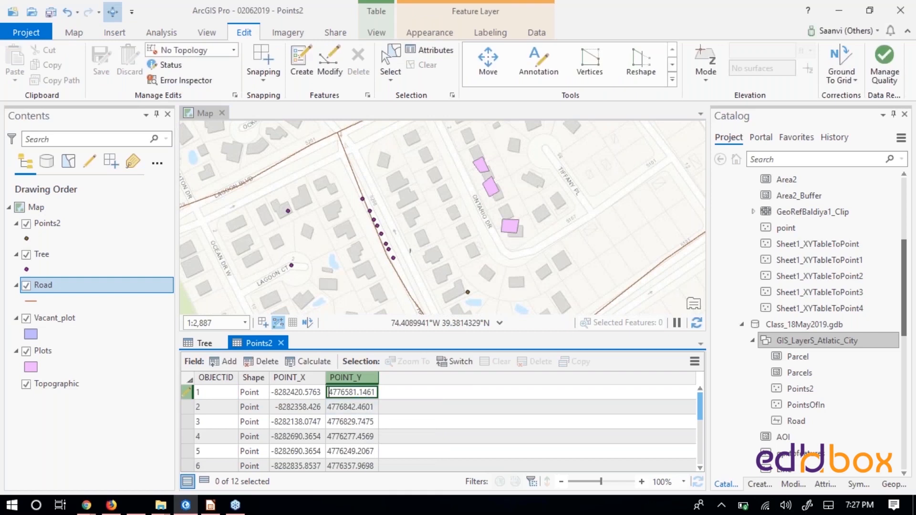
key(ctrl+a)
key(ctrl+c)
- Open Notepad, paste the copied POINT_Y value there as a backup, and switch back to ArcGIS Pro
click(35, 505)
text(note)
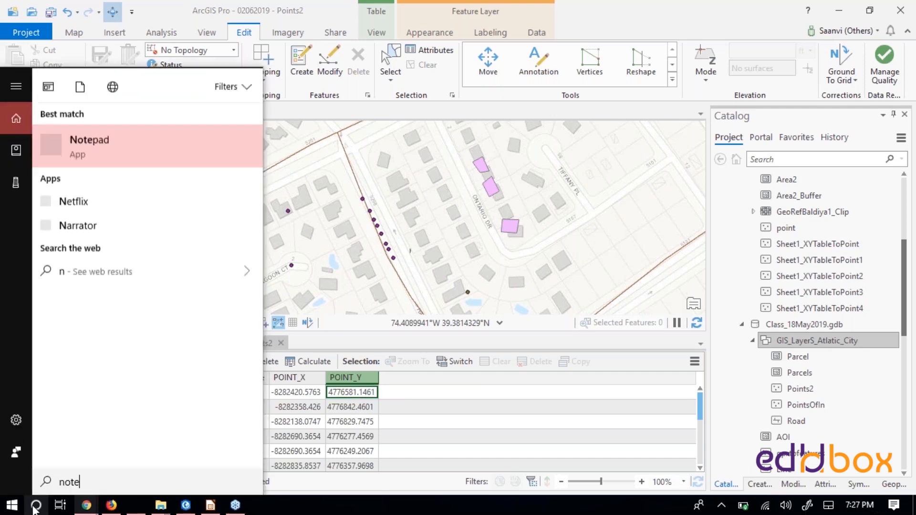
text(pad)
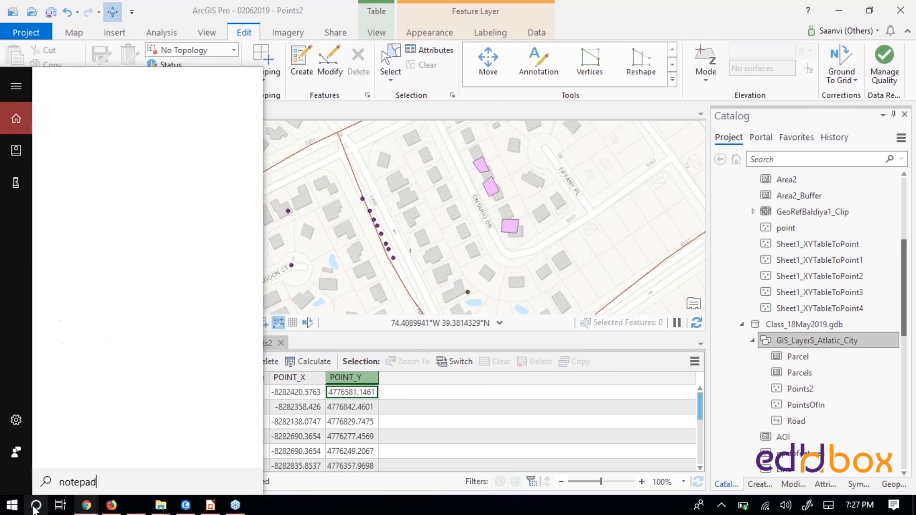
key(Return)
key(ctrl+v)
key(Return)
key(Return)
key(alt+Tab)
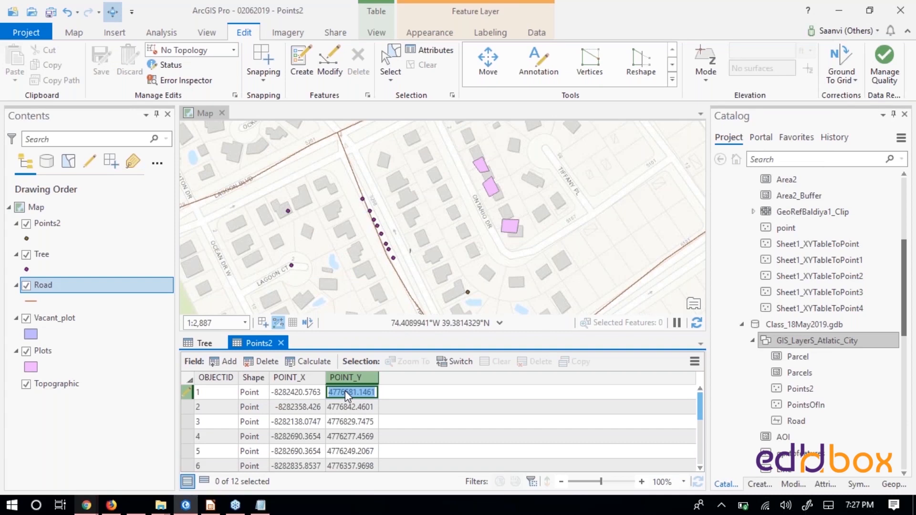
- Set the first Points2 record's POINT_Y value to 9989989
text(9989989)
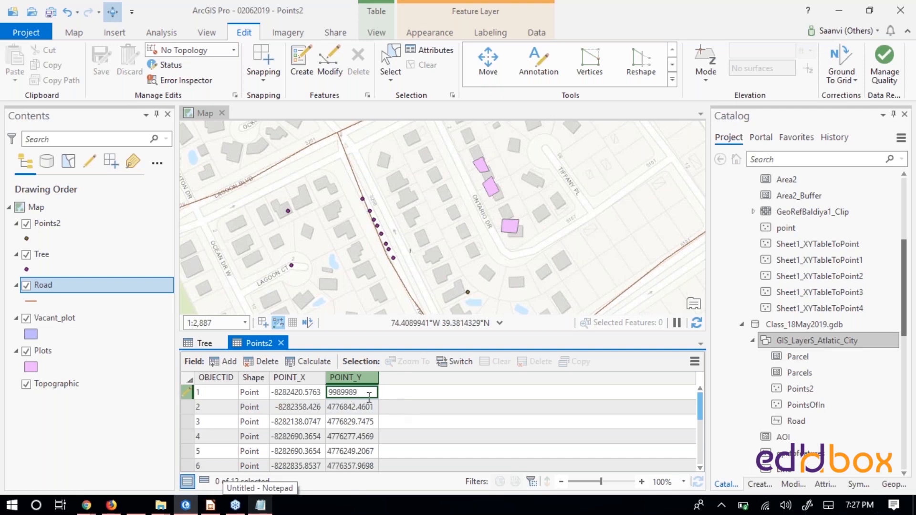
click(366, 407)
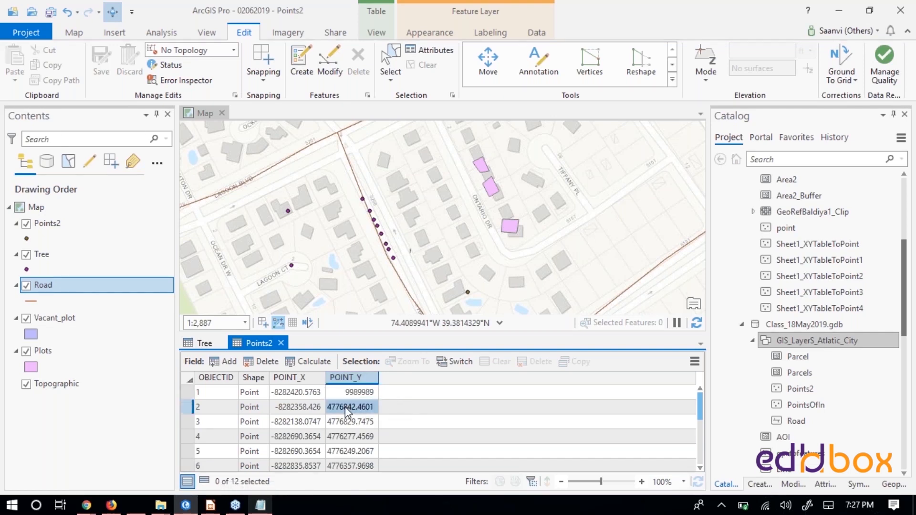
click(365, 391)
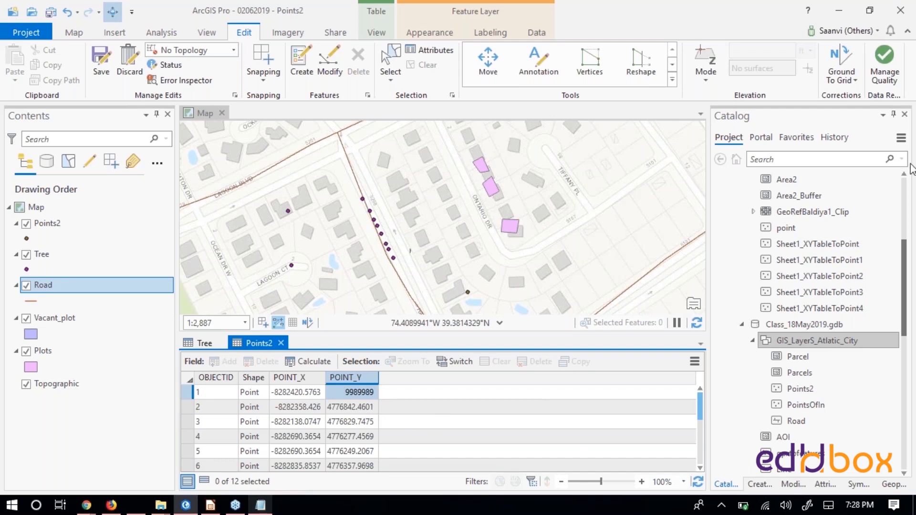
click(907, 147)
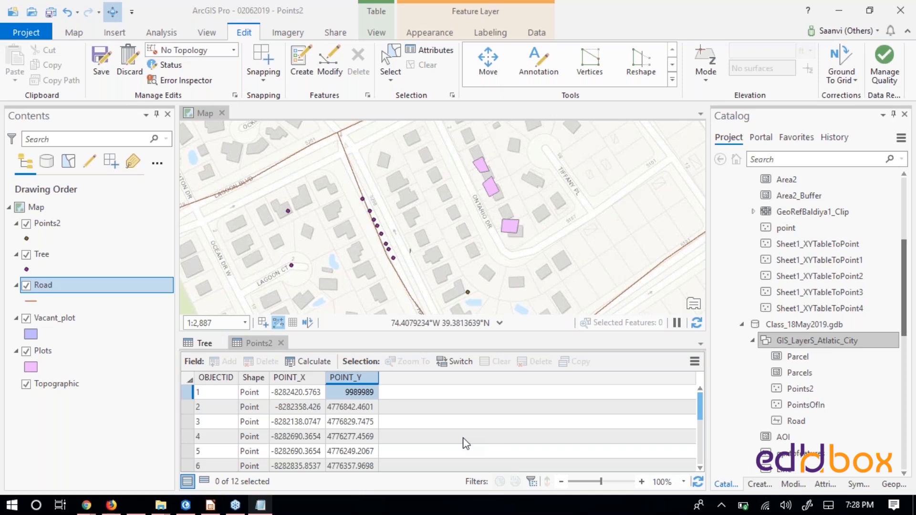
- Paste the backed-up value 4776581.1461 into the first Points2 record's POINT_Y cell
double_click(352, 392)
key(ctrl+v)
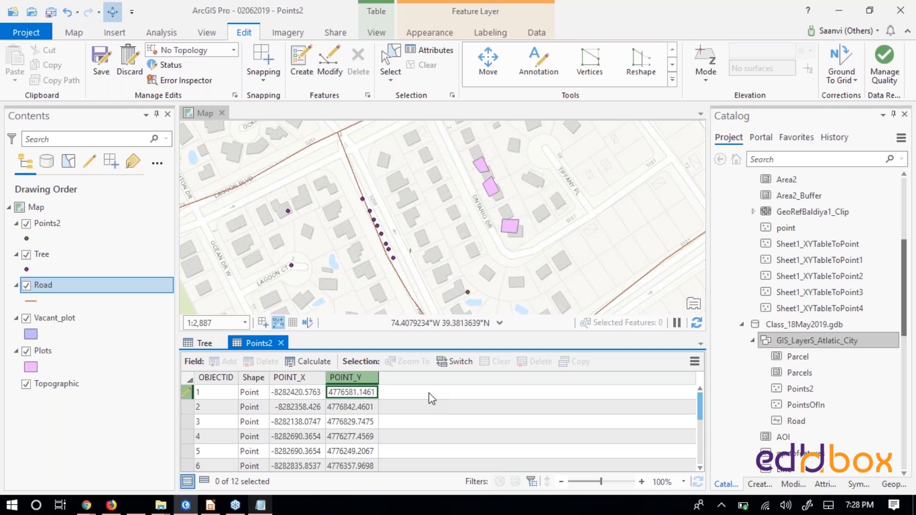
click(359, 409)
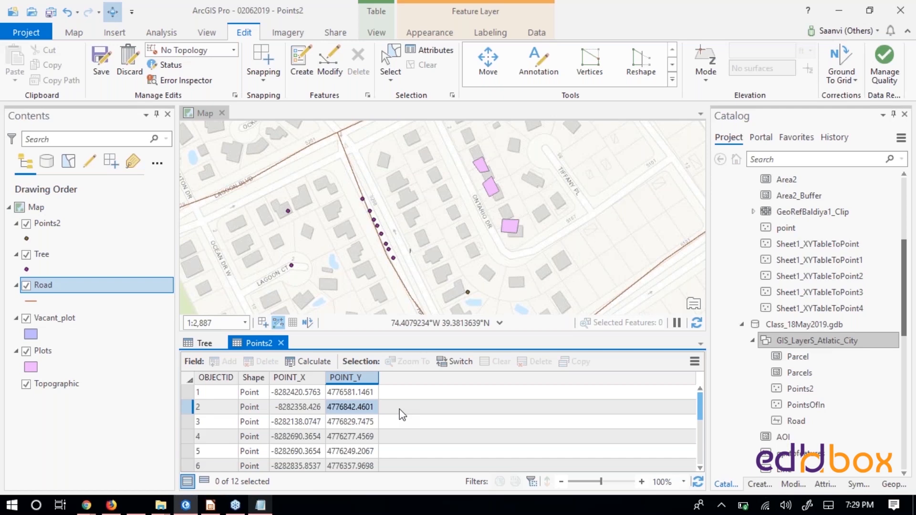
- Check which field operations are available for POINT_Y in Points2 and for Tree_TYpe in the Tree table while edits are unsaved
right_click(347, 378)
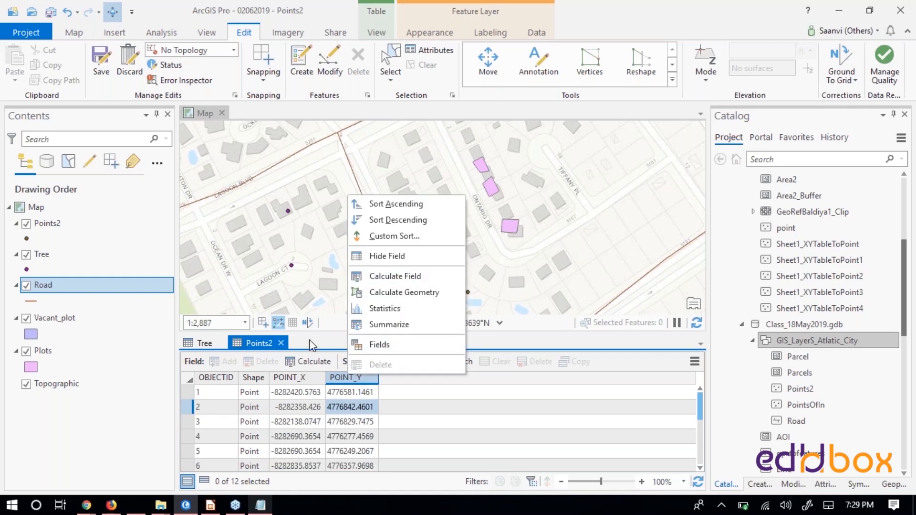
click(354, 381)
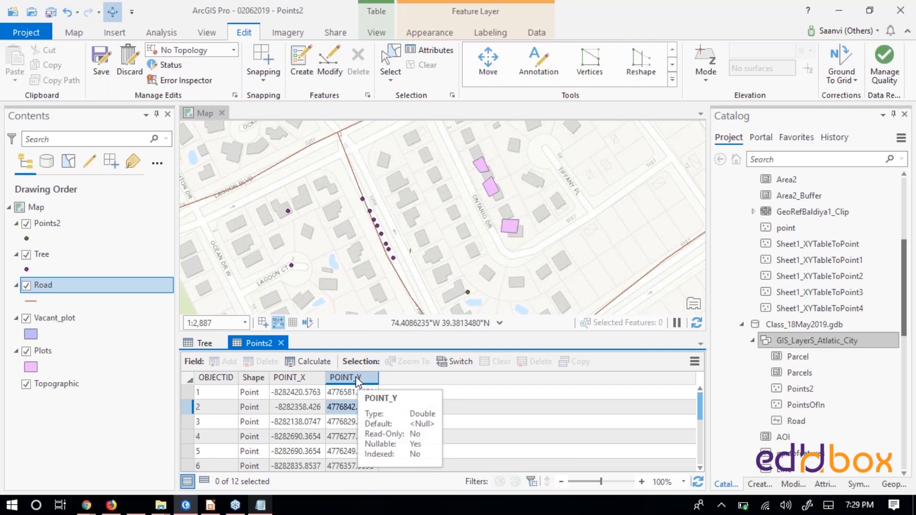
click(200, 343)
right_click(321, 380)
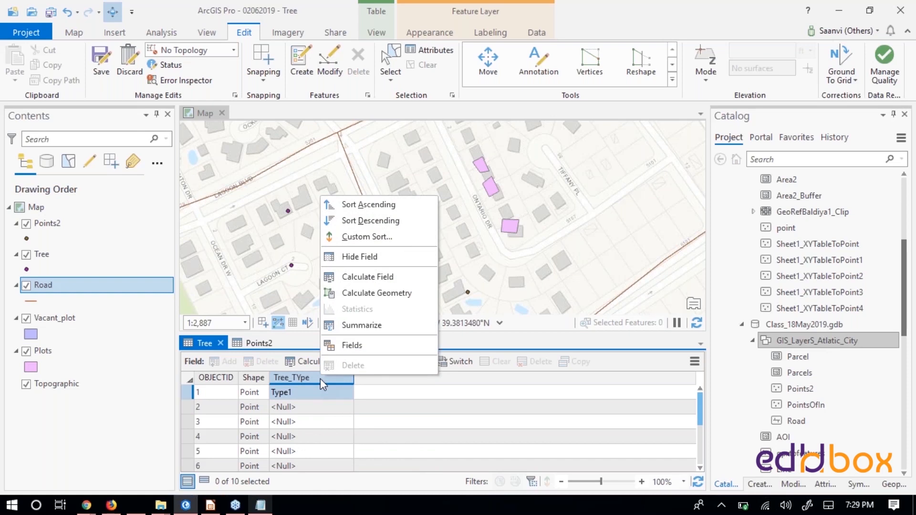
click(471, 422)
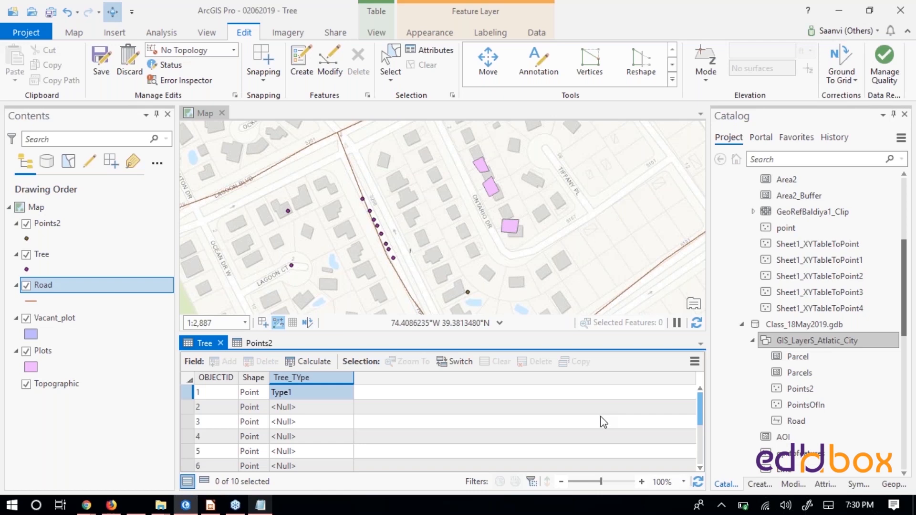
- Save all pending attribute edits and bring the Points2 table to the front
click(103, 65)
click(472, 267)
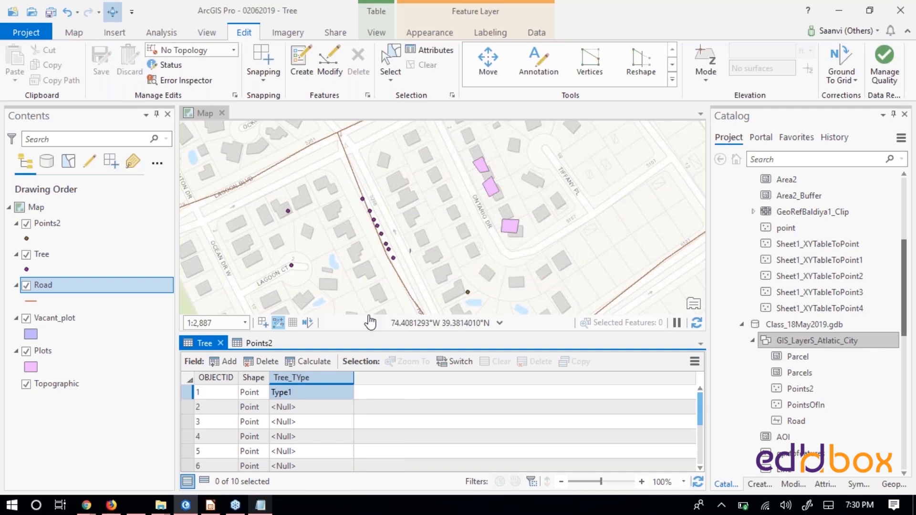
click(259, 343)
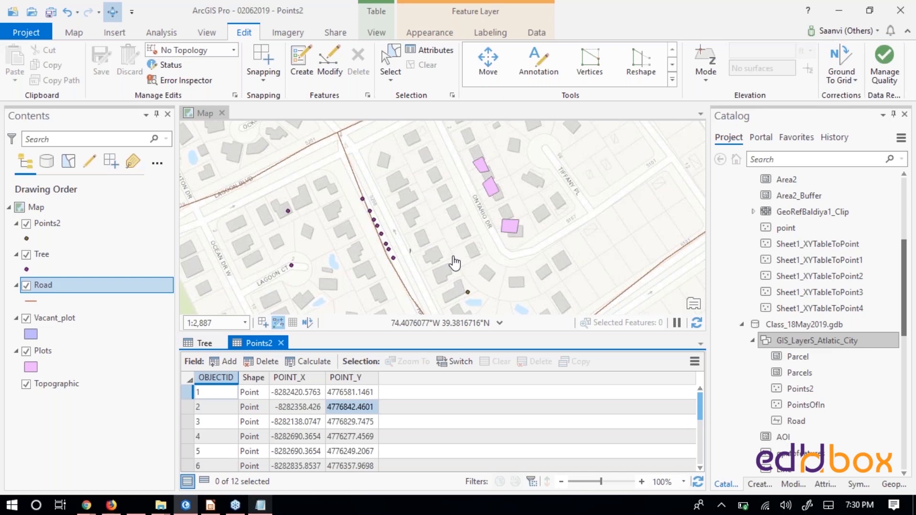
click(735, 173)
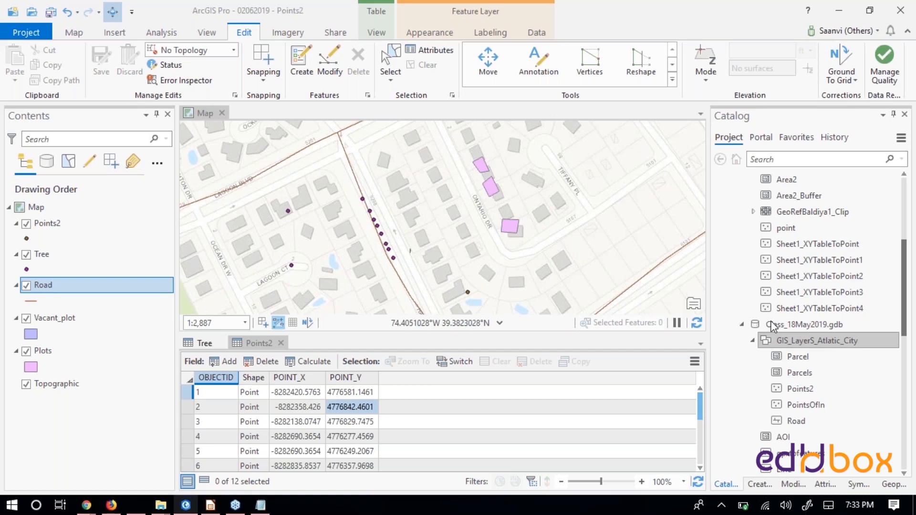
- Open the first Points2 record's POINT_Y value for editing, leave it without a new entry, and go to the Tree table
click(262, 343)
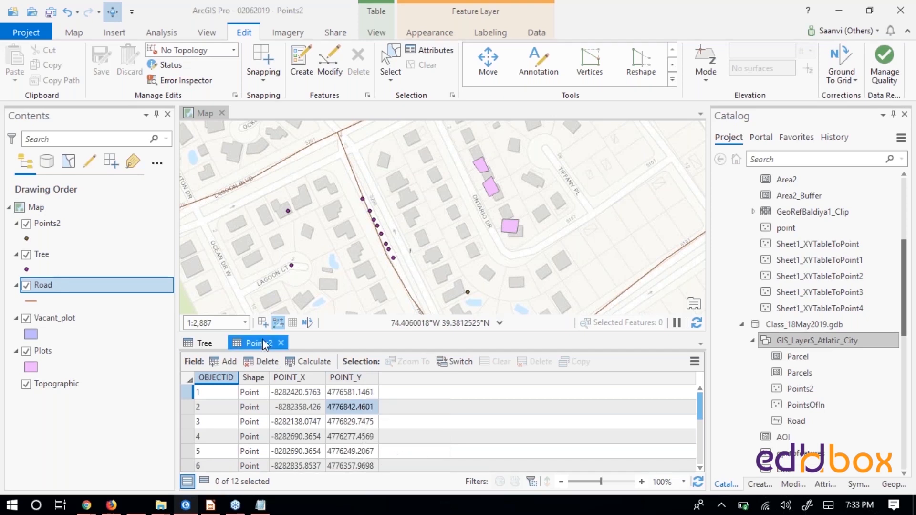
double_click(350, 392)
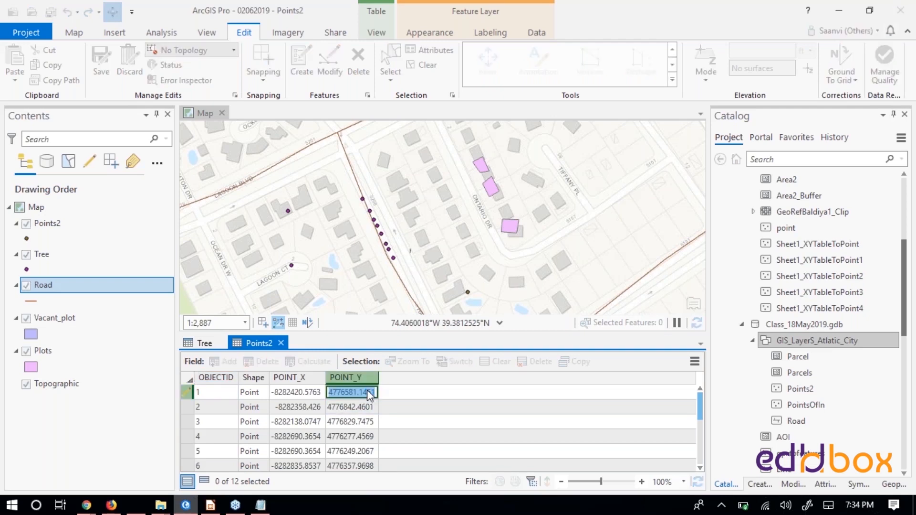
click(210, 343)
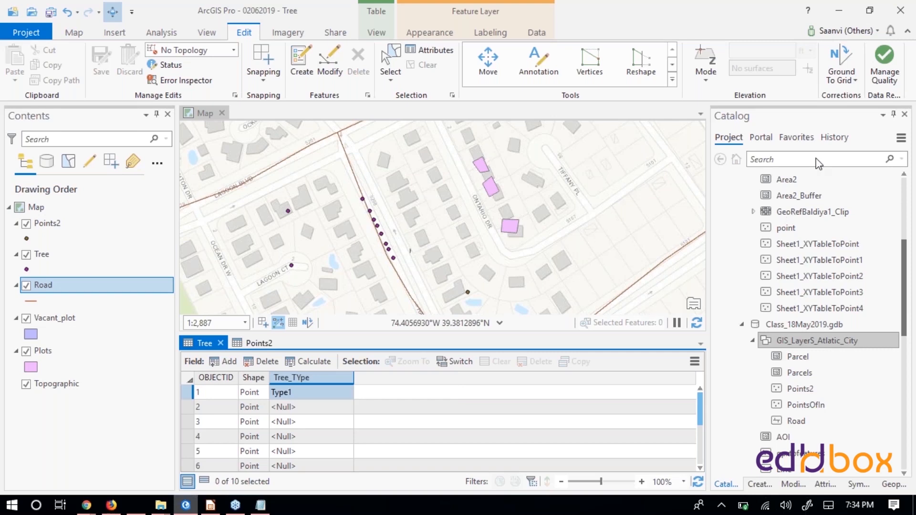
- Compare the Points2 and Tree attribute tables and review the field operations available for Tree_TYpe after saving
click(736, 171)
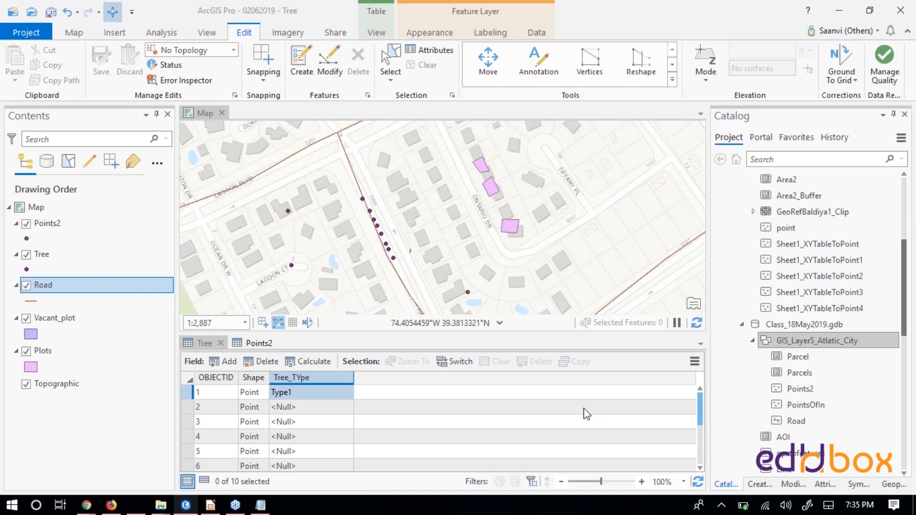
click(254, 345)
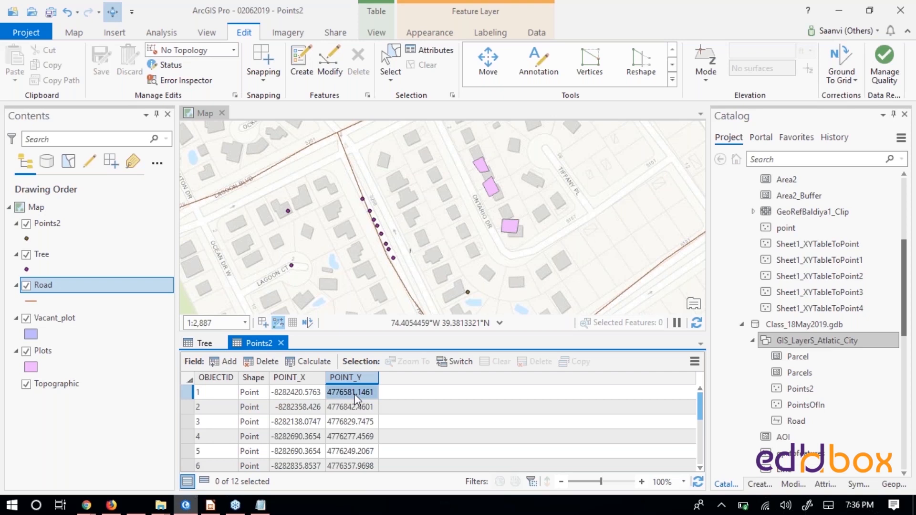
click(205, 343)
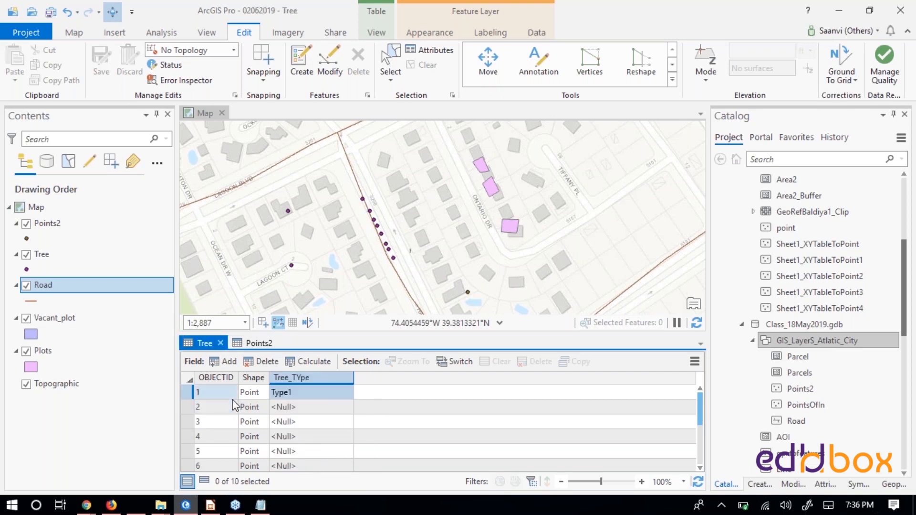
right_click(307, 379)
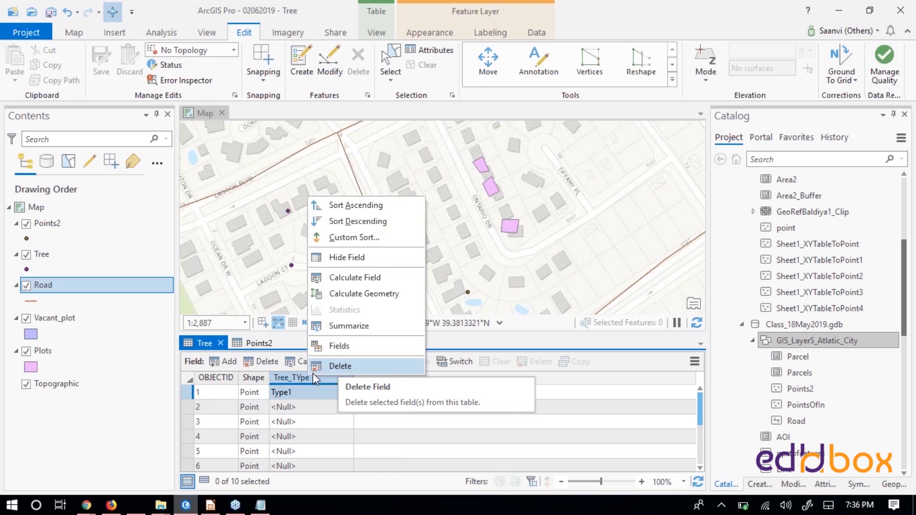
click(286, 379)
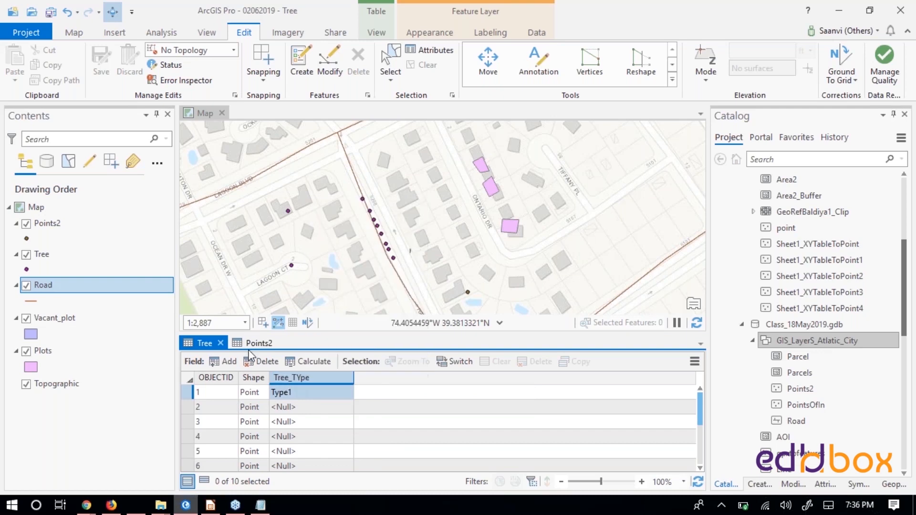
click(260, 343)
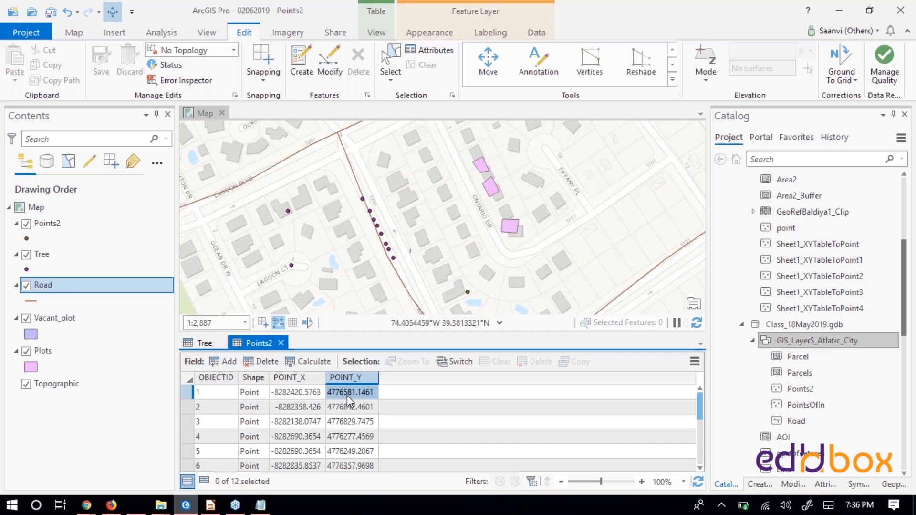
click(209, 344)
right_click(302, 376)
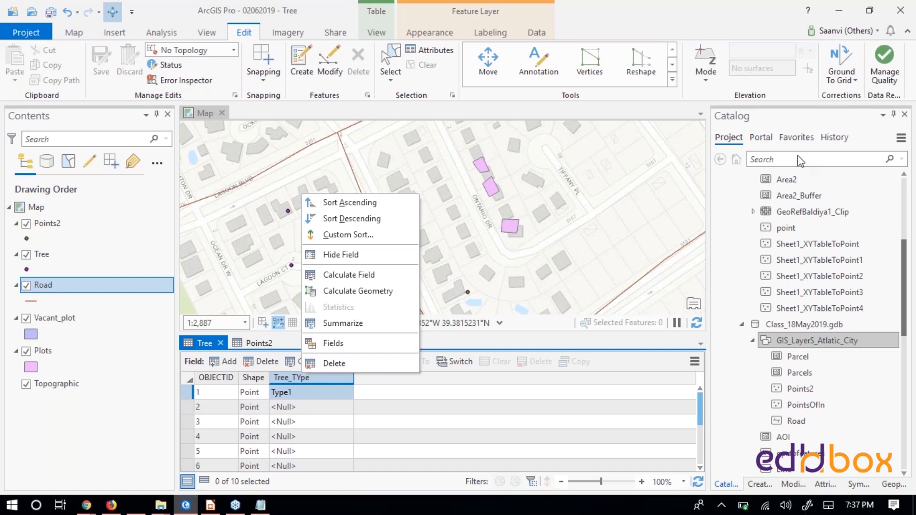
click(743, 246)
- Bring up the open windows to switch away from ArcGIS Pro
key(alt+Tab)
key(Tab)
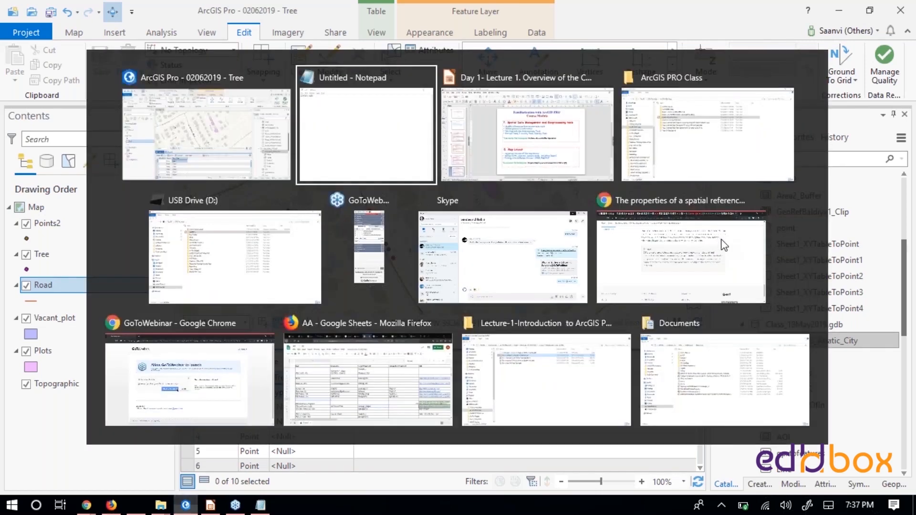
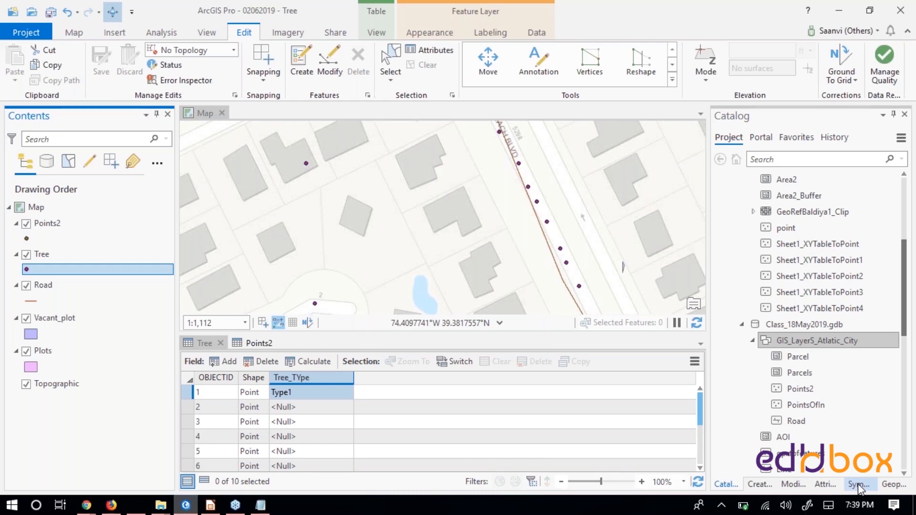
- Change the Tree layer's point symbol to Triangle 3 from the ArcGIS 2D gallery and return to the Catalog
click(858, 485)
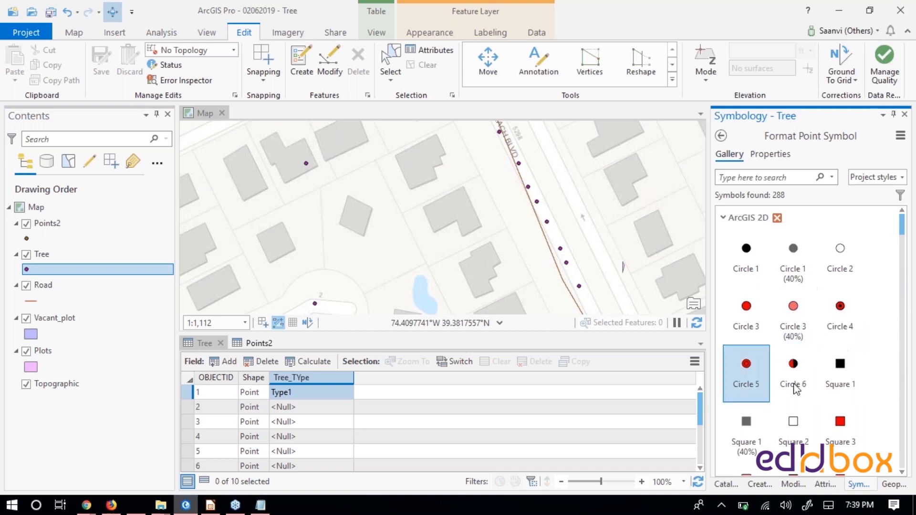
scroll(863, 392, down, 1)
scroll(862, 394, down, 1)
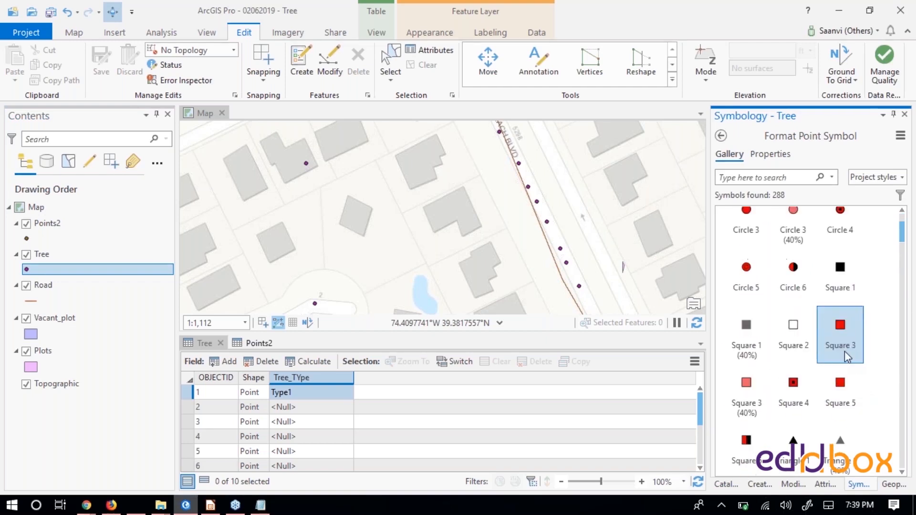
scroll(849, 430, down, 1)
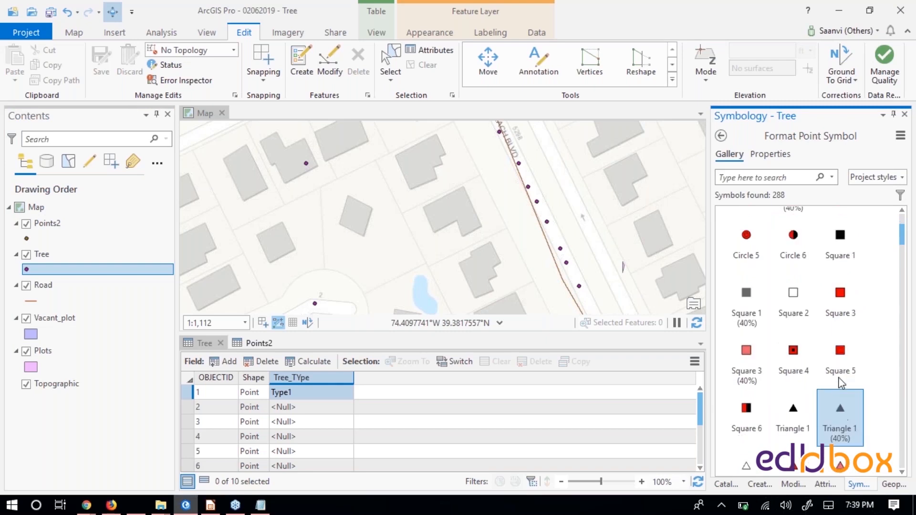
scroll(847, 359, down, 1)
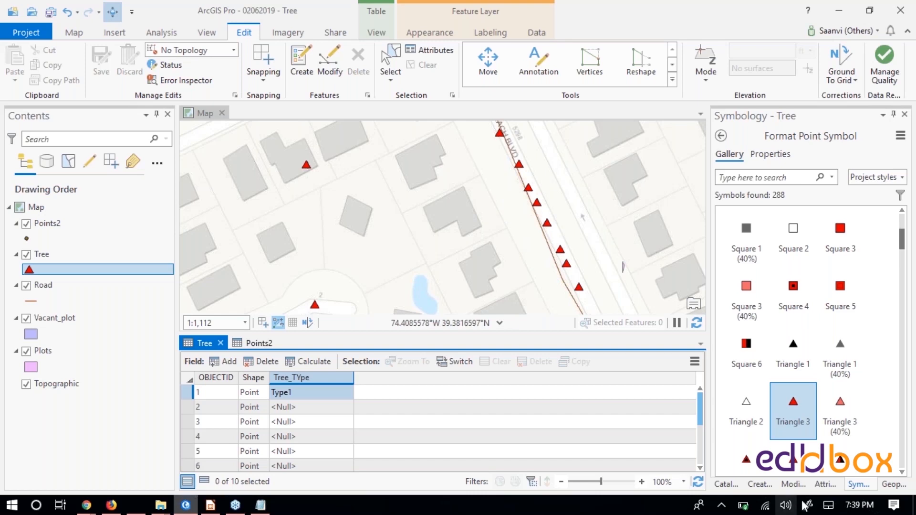
click(726, 484)
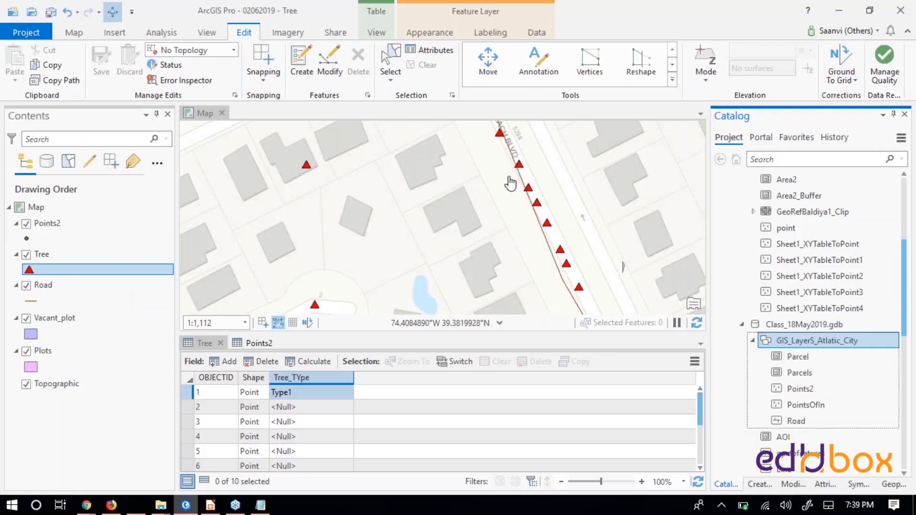
- Change the map's basemap to Imagery with Labels and check the tree points along the road against the imagery
click(511, 254)
scroll(467, 219, down, 3)
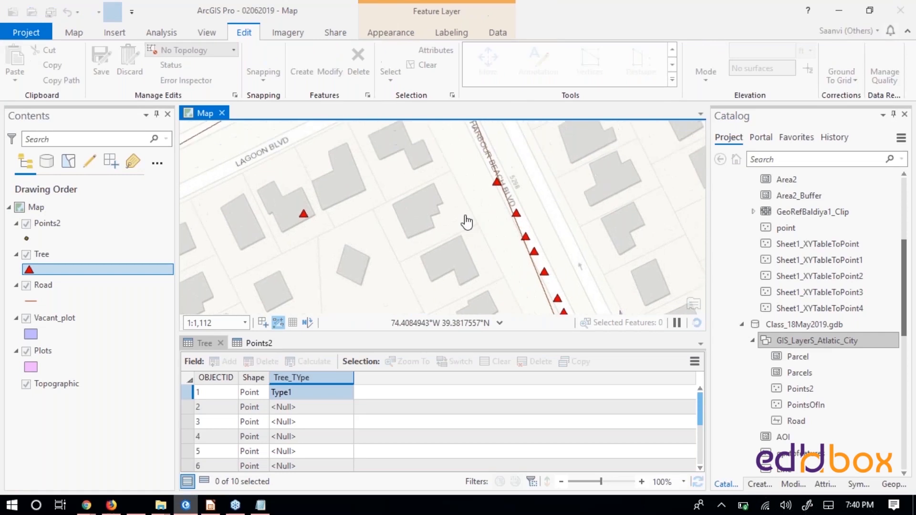
scroll(468, 217, up, 3)
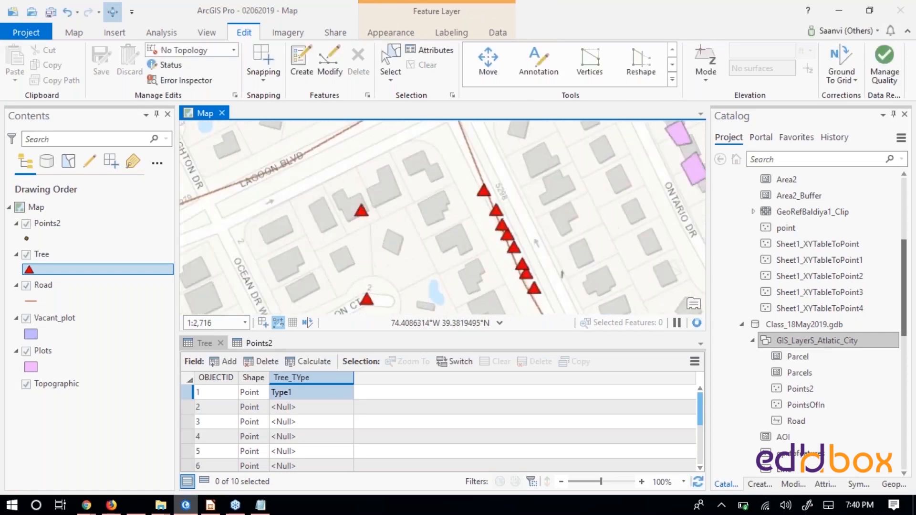
click(72, 34)
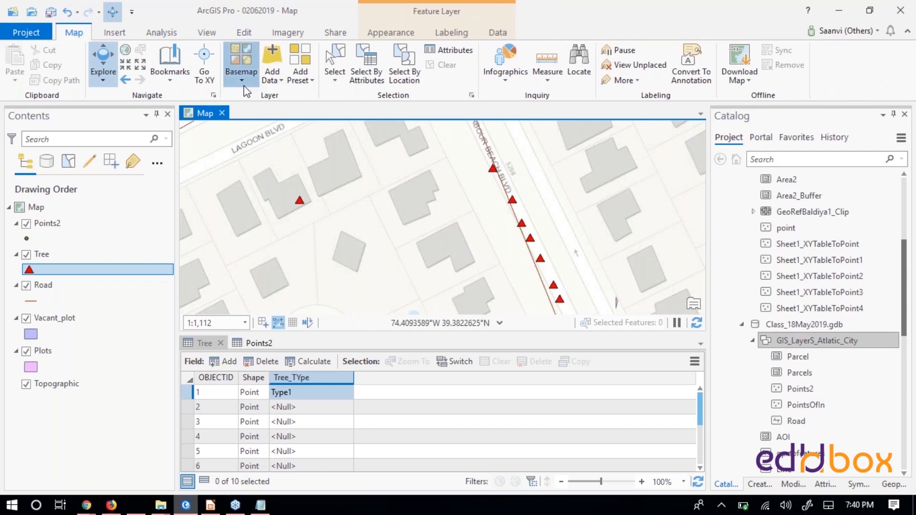
click(242, 67)
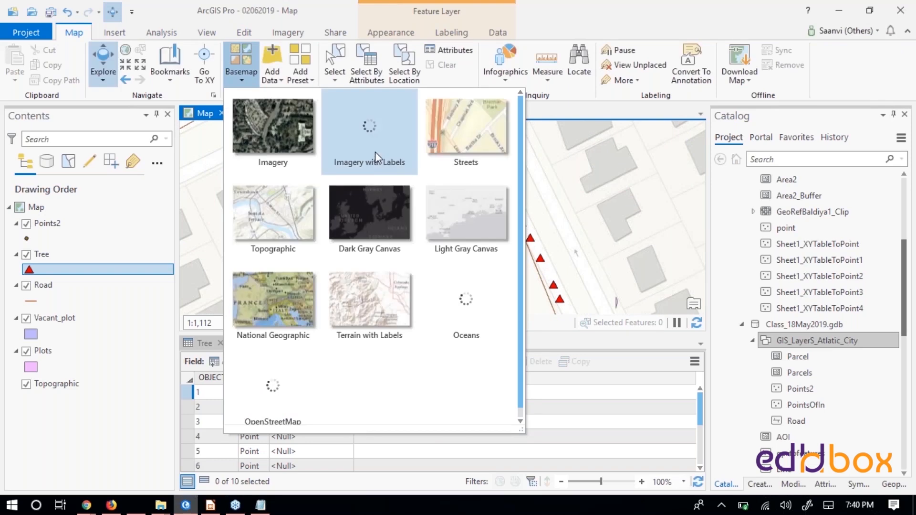
click(377, 142)
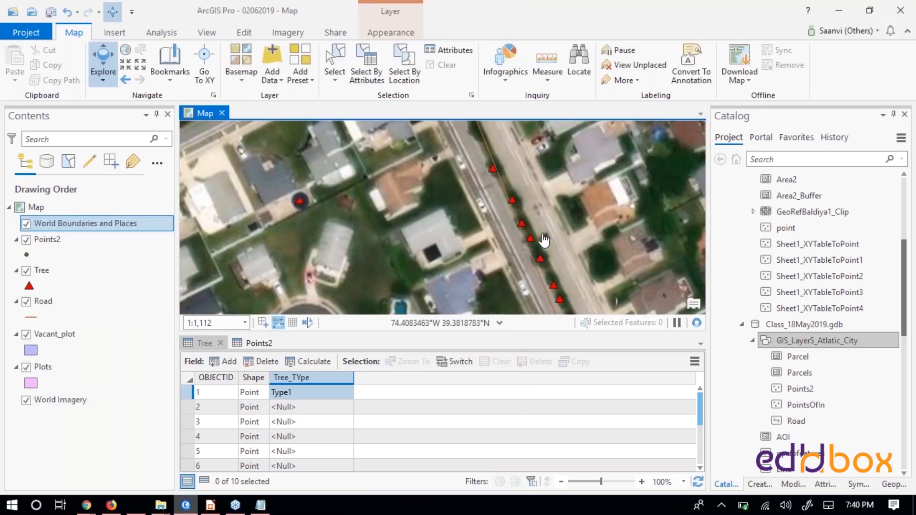
scroll(512, 234, up, 3)
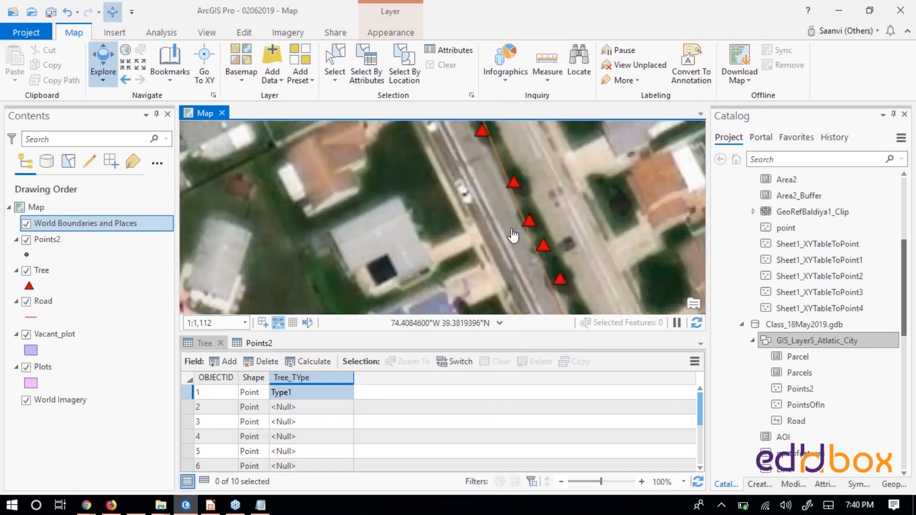
scroll(557, 239, down, 3)
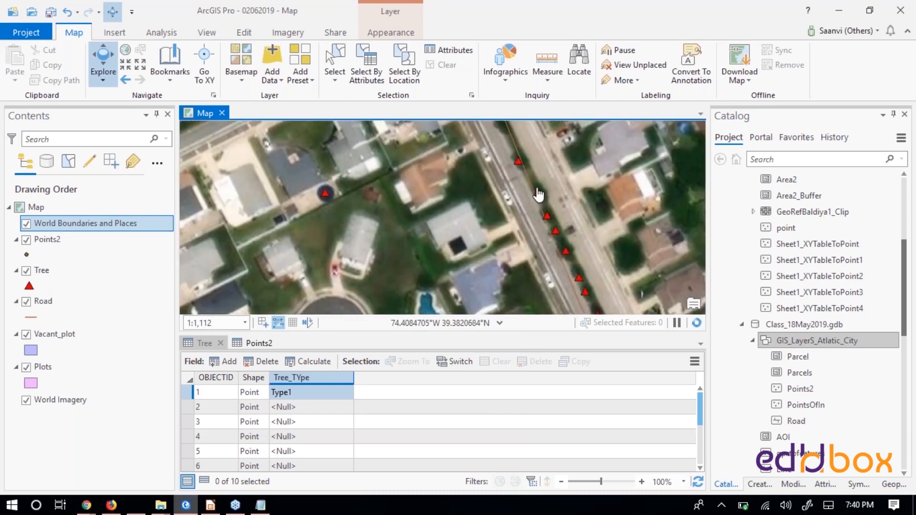
drag(513, 196, 519, 229)
drag(507, 173, 509, 209)
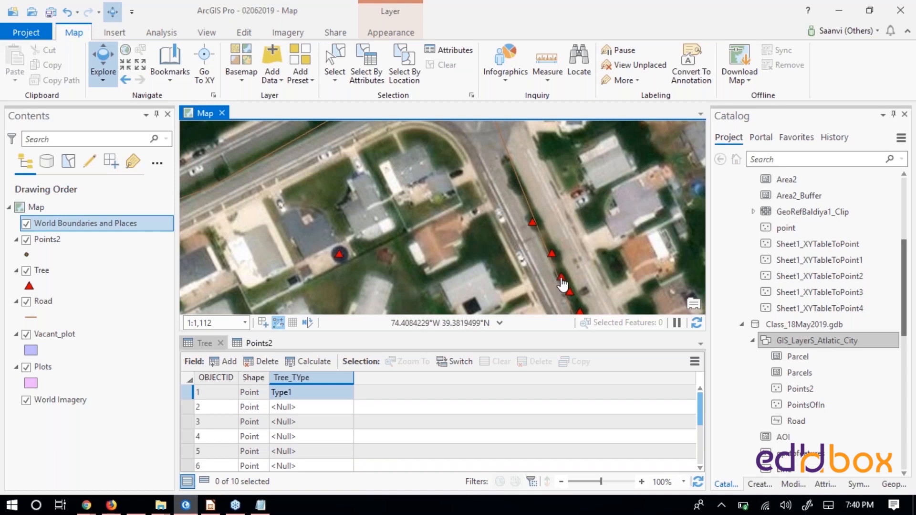
drag(555, 230, 527, 175)
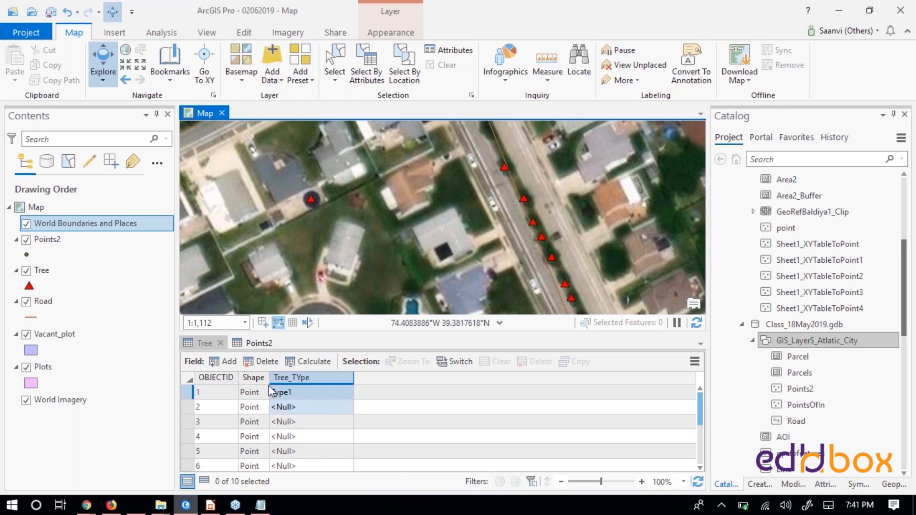
- In the Tree table, set Tree_TYpe to Type2 for OBJECTID 2 and to Type3 for OBJECTID 3
double_click(290, 407)
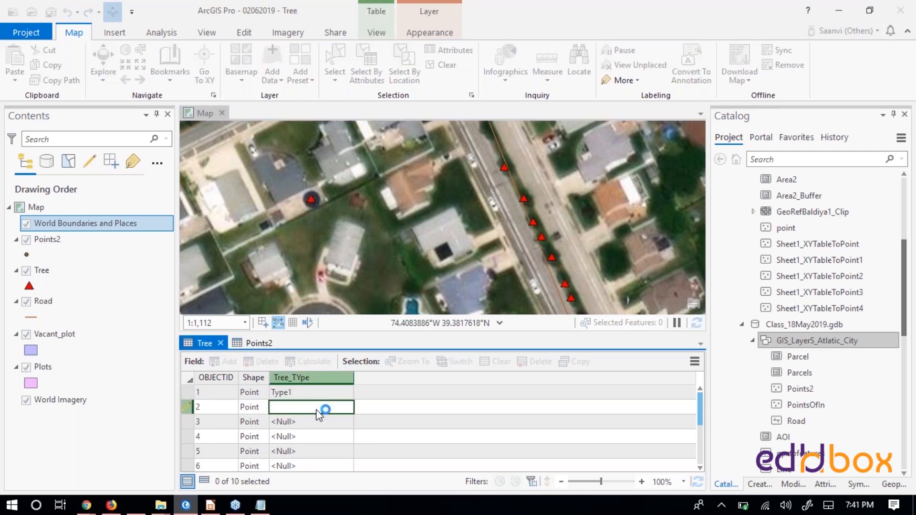
text(Ty)
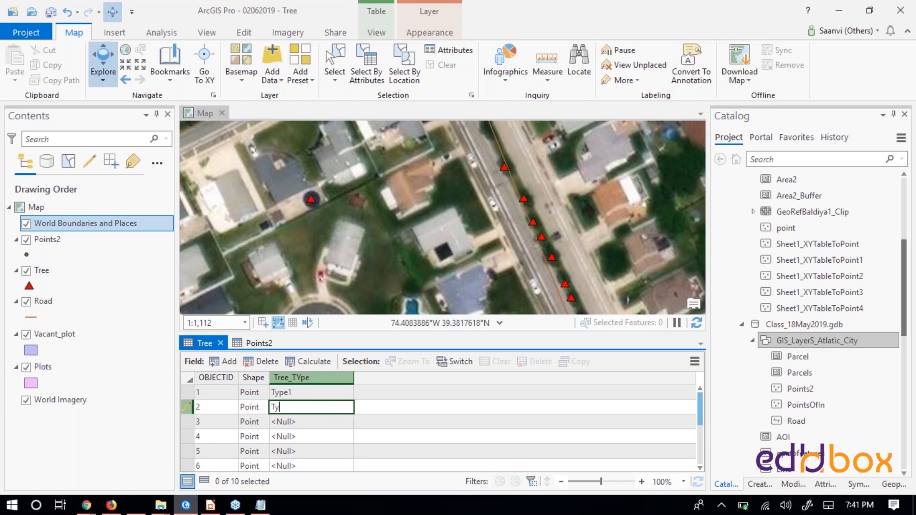
text(pe2)
key(Return)
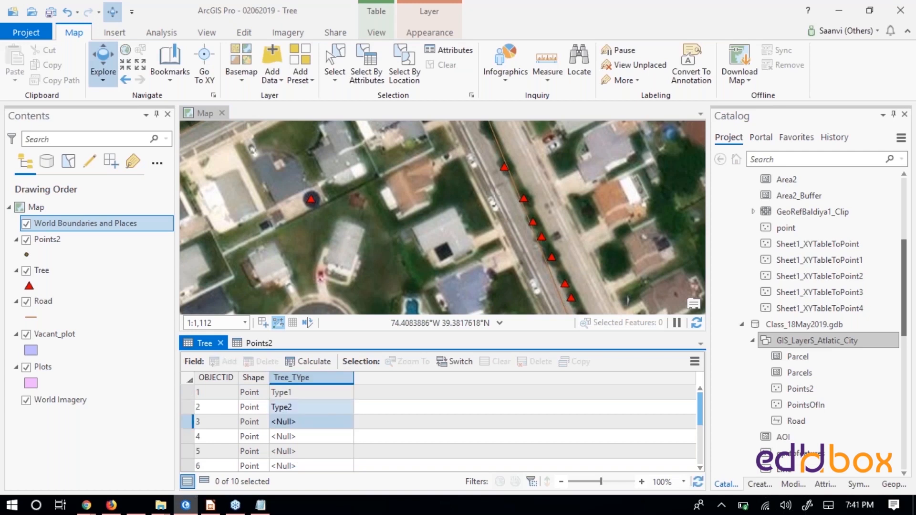
click(296, 413)
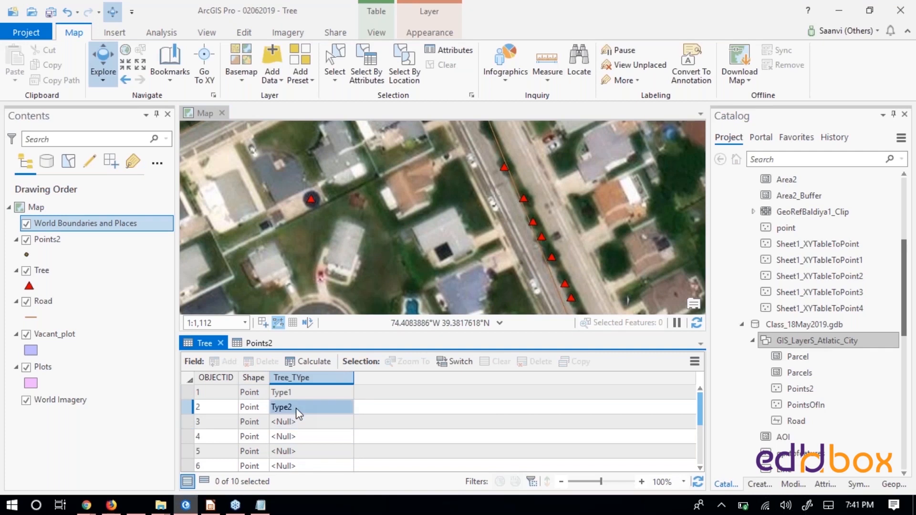
double_click(296, 421)
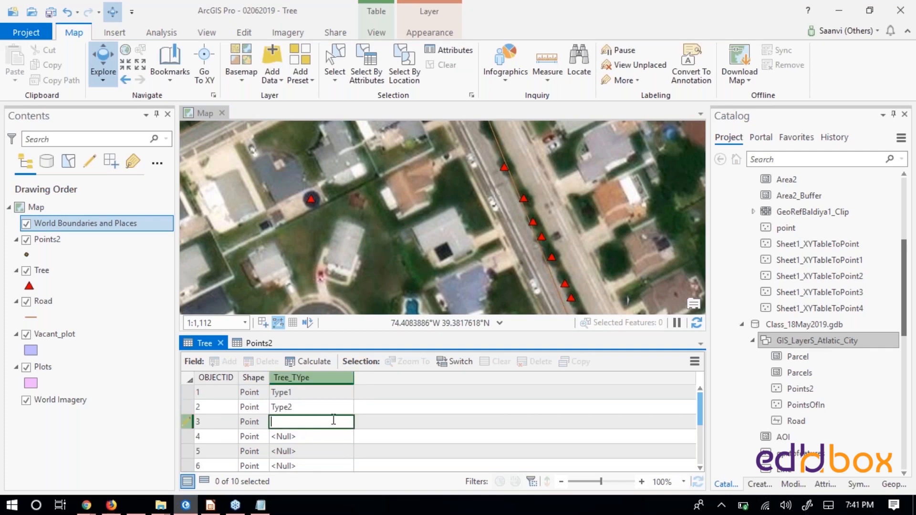
text(Type3)
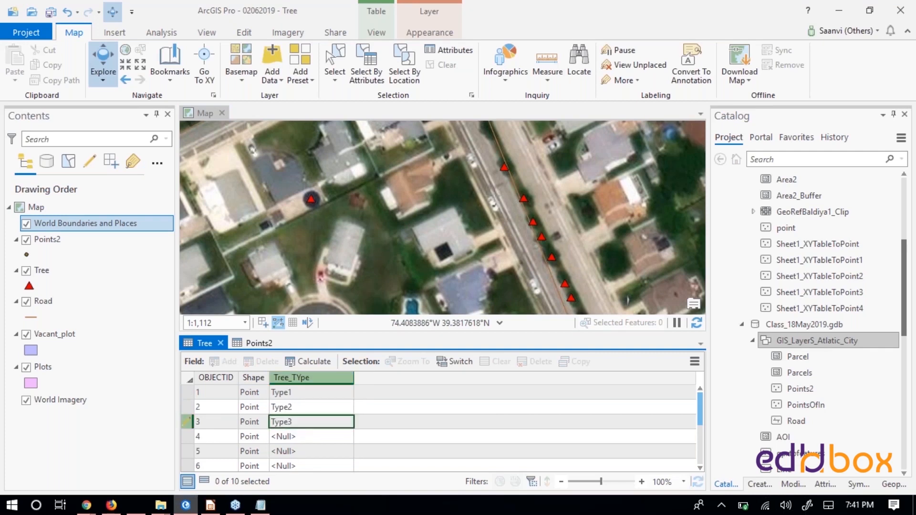
key(Return)
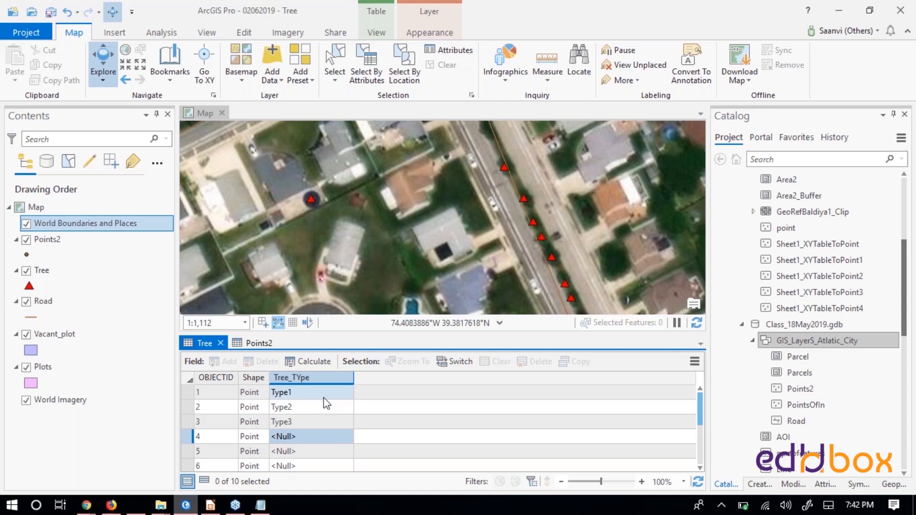
- Review the POINT_X and POINT_Y coordinate fields in the Points2 table and go back to the Tree table
click(253, 343)
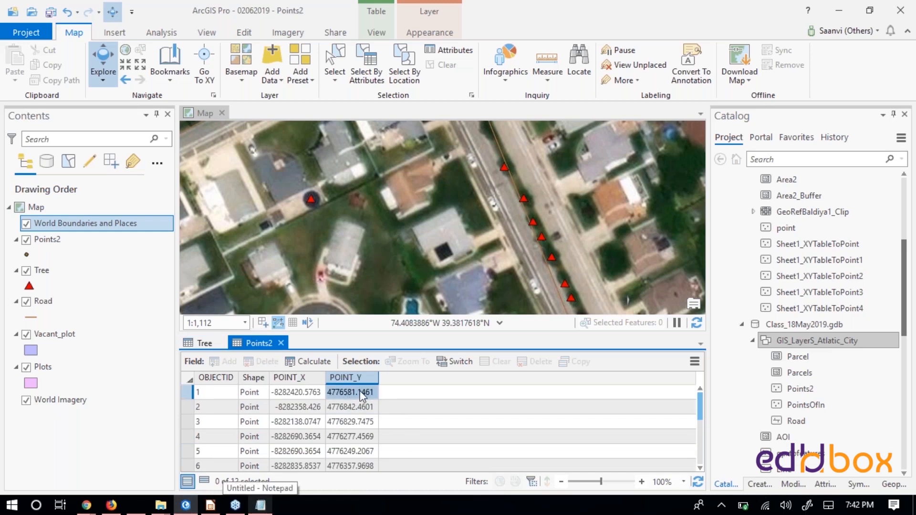
click(204, 343)
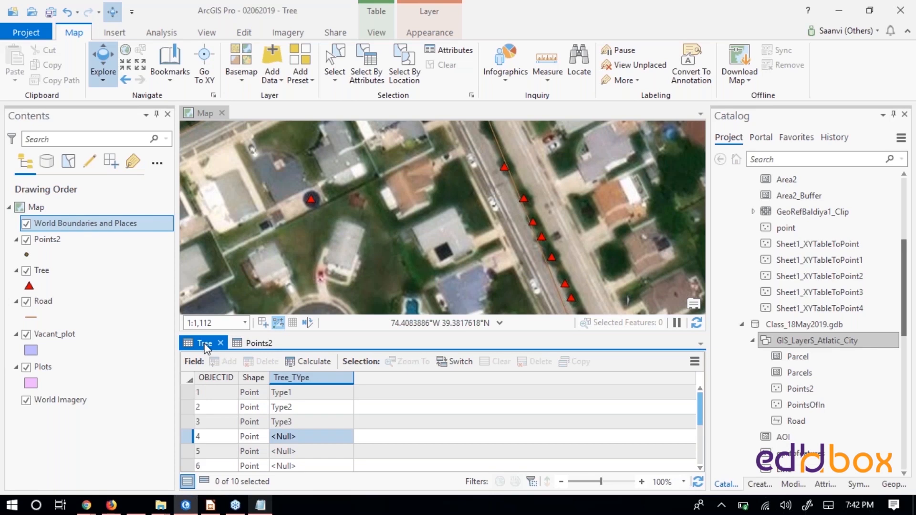
- Switch to LibreOffice Impress, highlight "Obtain geometric information" on the course module slide, and return to ArcGIS Pro
key(alt+Tab)
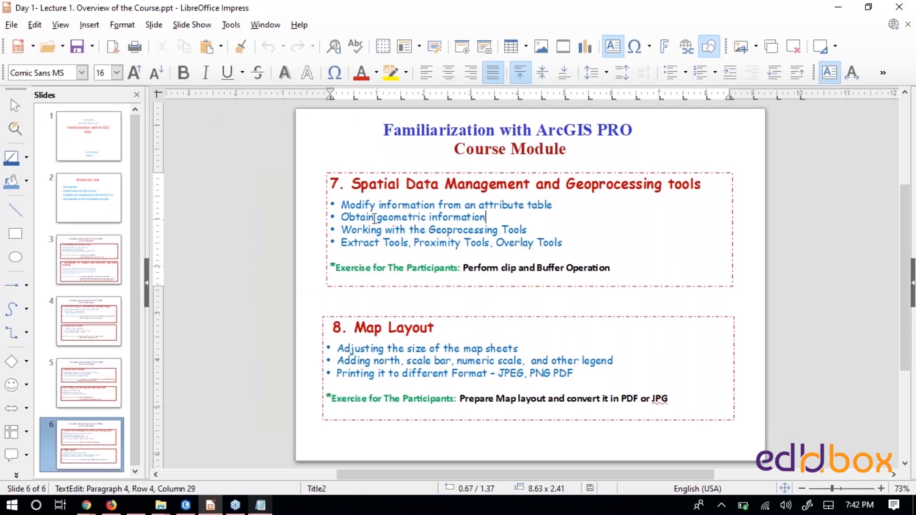
drag(341, 217, 511, 220)
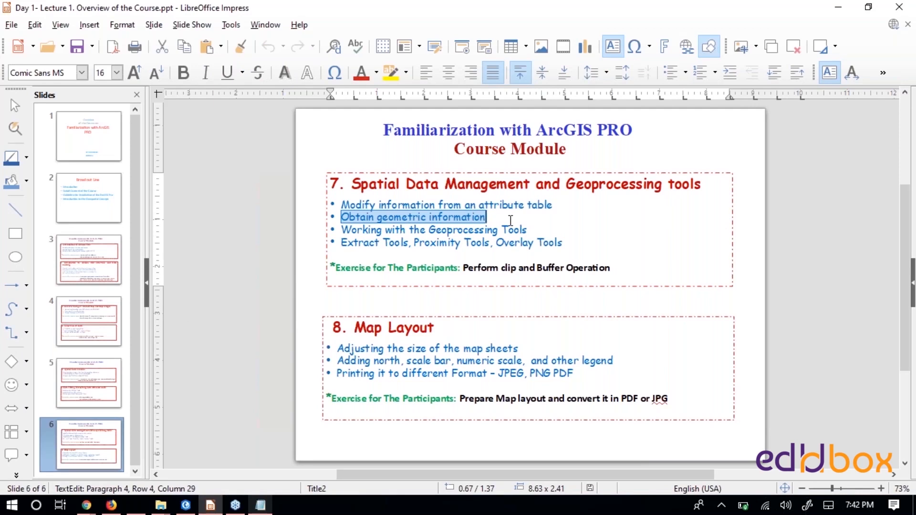
key(alt+Tab)
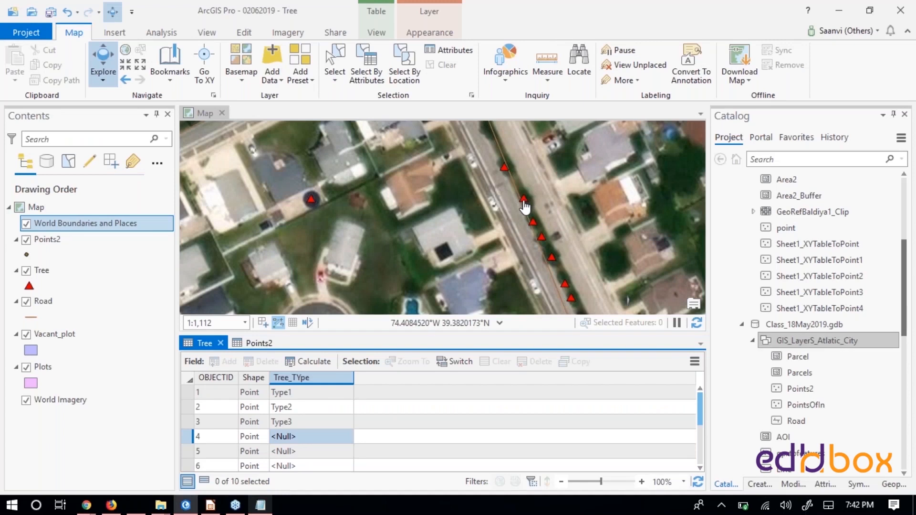
- Identify the second-northernmost tree point along the road, highlight the coordinates in its pop-up, and close the pop-up
click(525, 204)
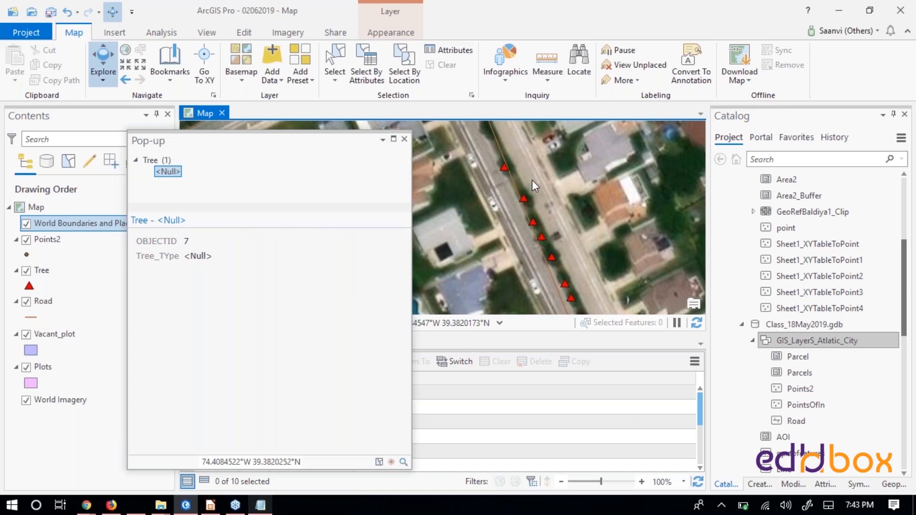
drag(328, 145, 716, 152)
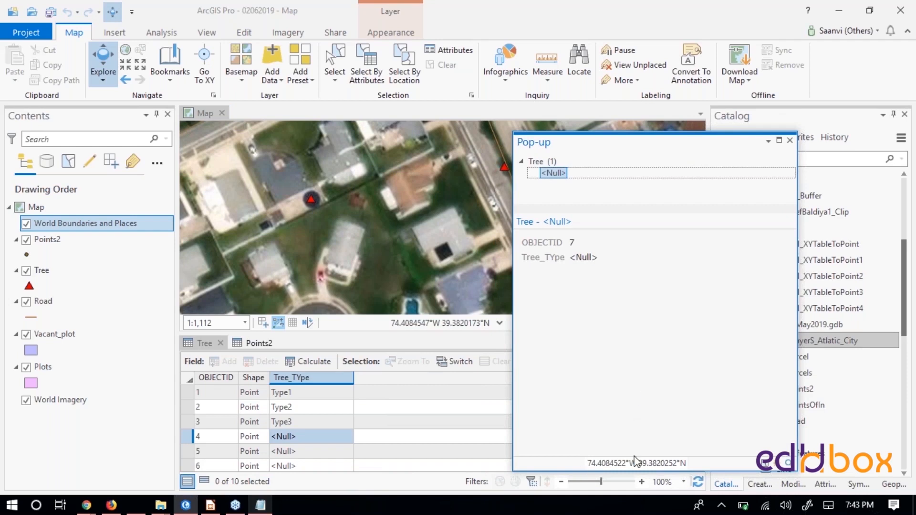
drag(587, 463, 698, 463)
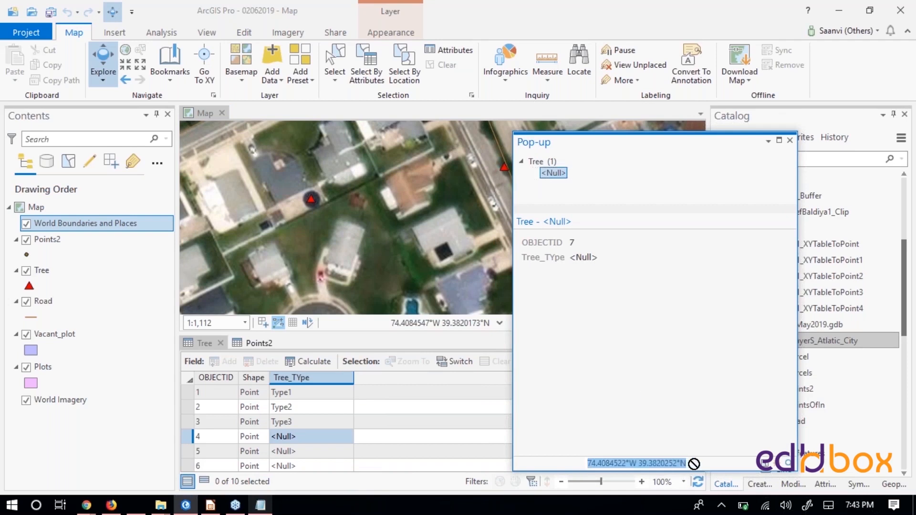
double_click(663, 463)
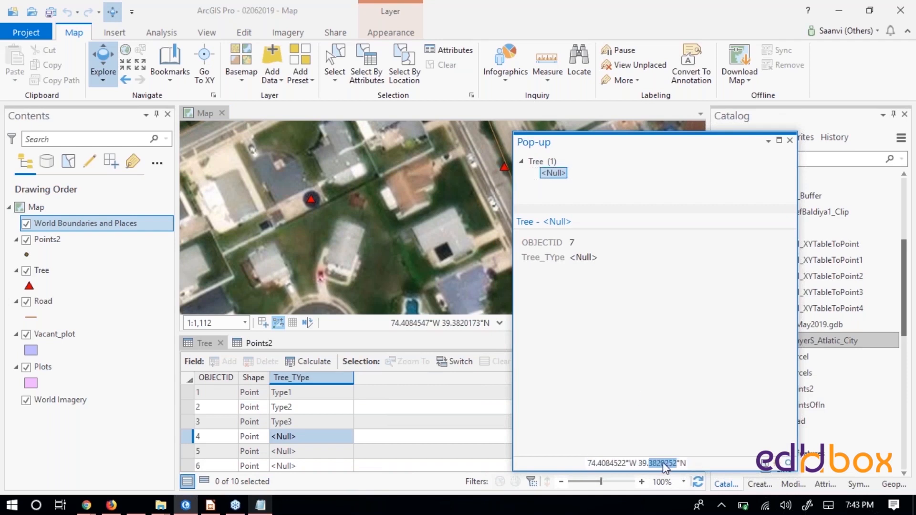
click(600, 463)
click(777, 463)
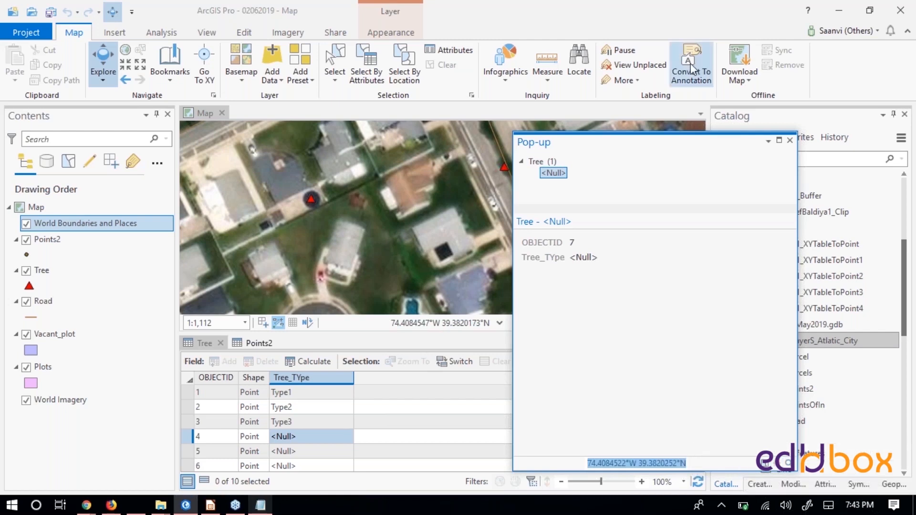
drag(727, 140, 658, 244)
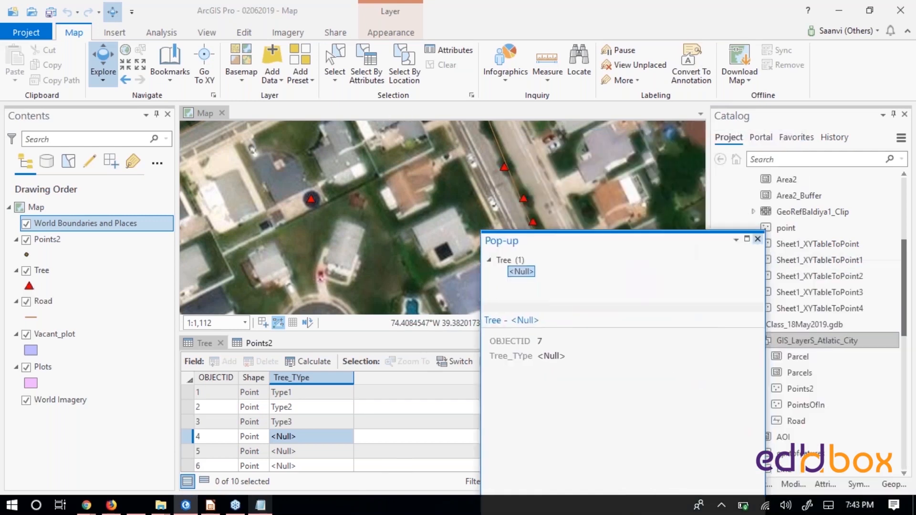
click(758, 239)
- Select the record with OBJECTID 9 in the Tree attribute table
scroll(227, 432, down, 2)
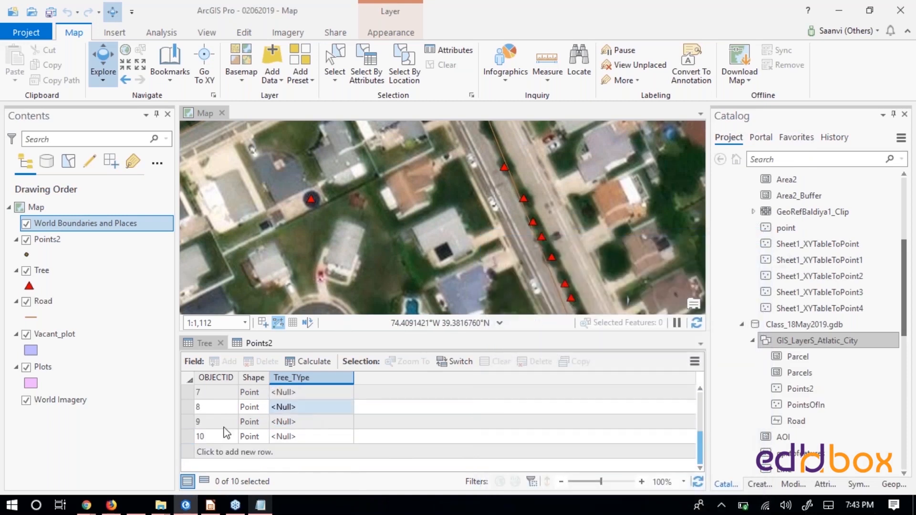
click(188, 422)
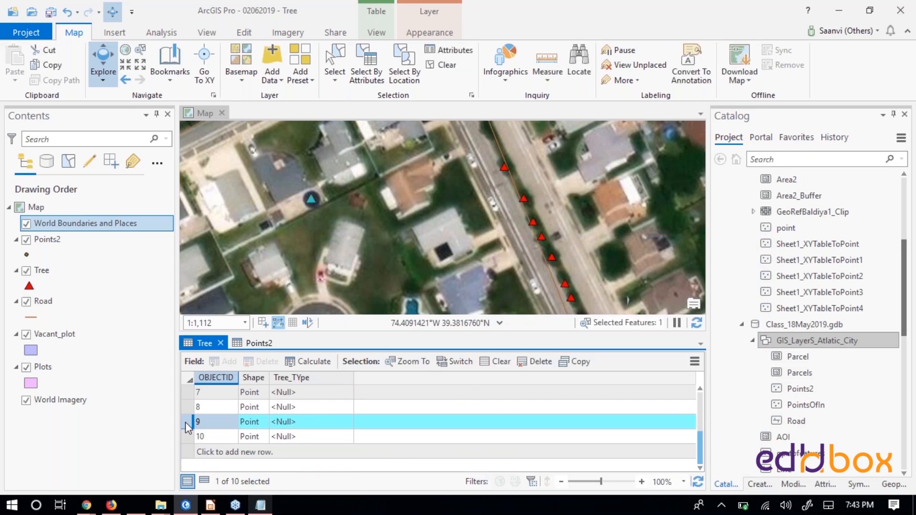
- Flash the selected tree record with OBJECTID 9 on the map and zoom in on its point
right_click(188, 426)
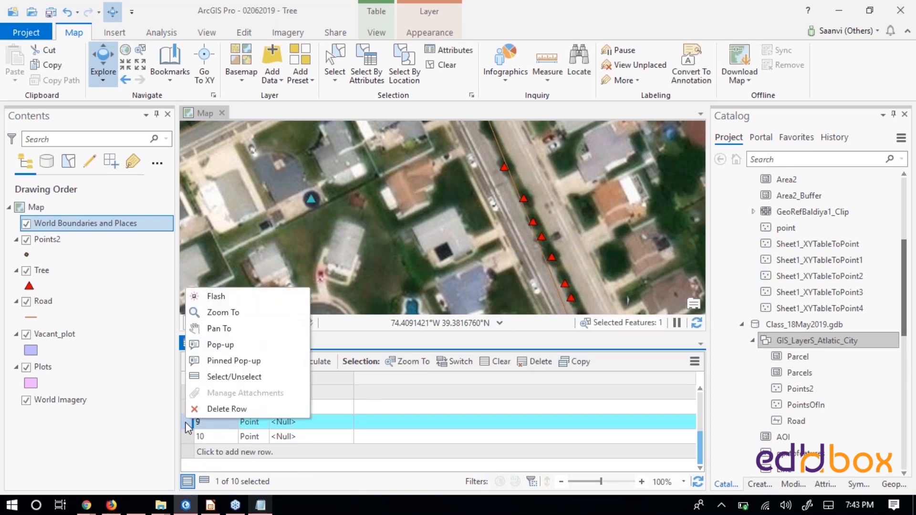
click(214, 301)
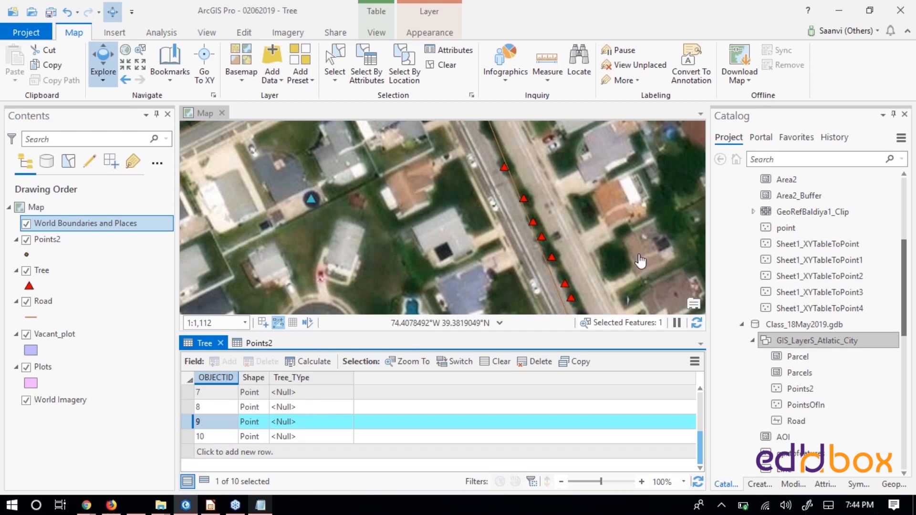
right_click(188, 423)
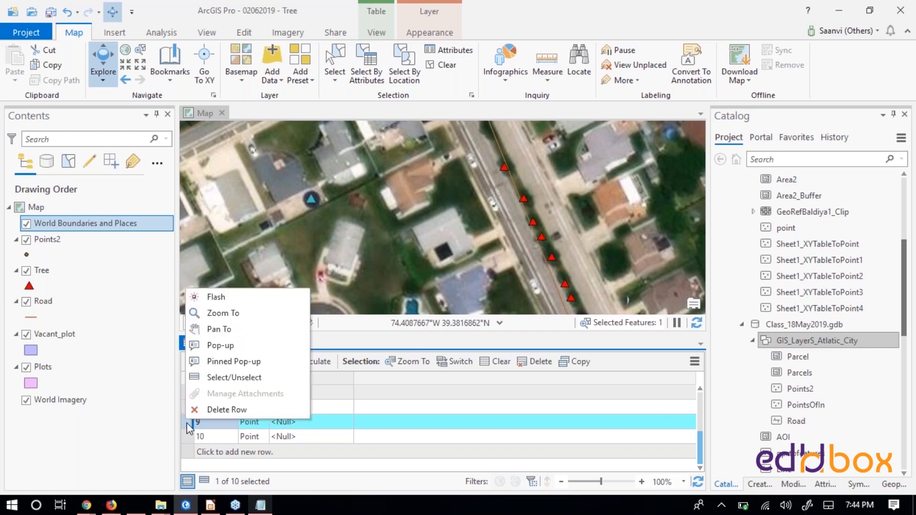
click(233, 313)
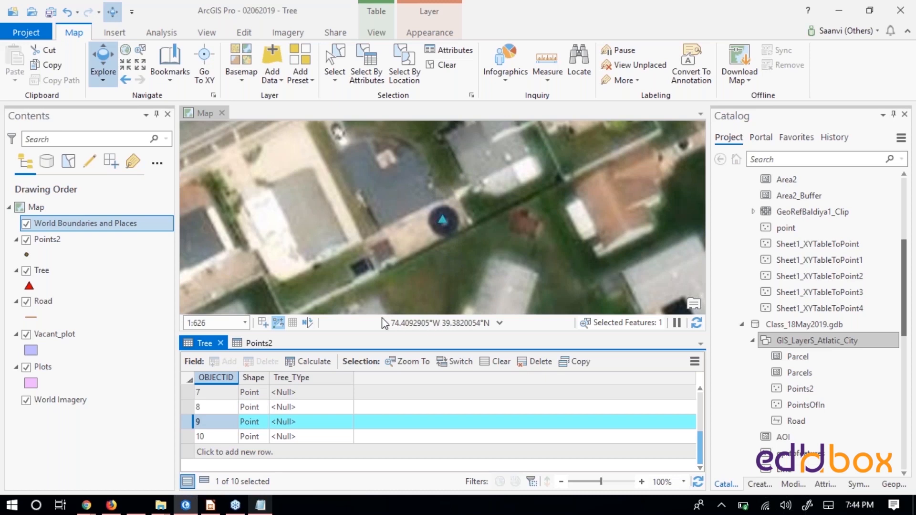
click(400, 327)
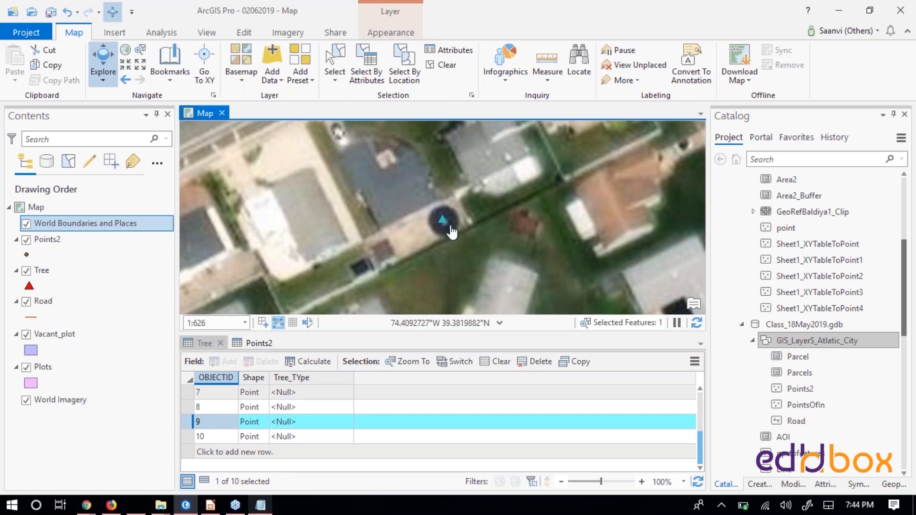
scroll(447, 228, up, 2)
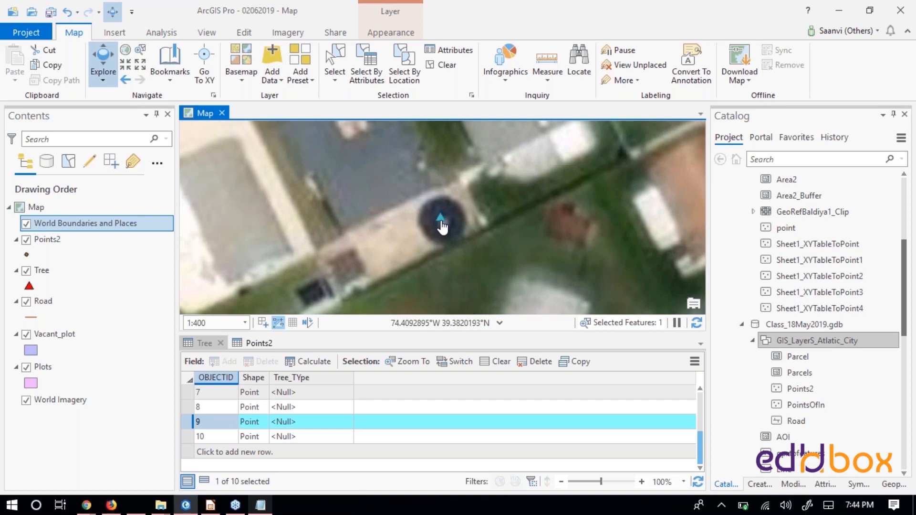
- Remove the World Imagery and World Boundaries and Places layers from the map
right_click(84, 406)
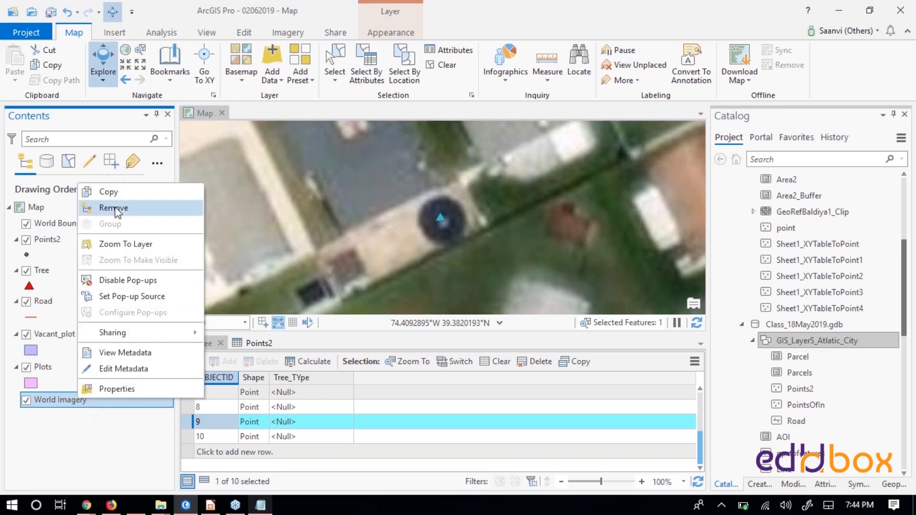
click(118, 208)
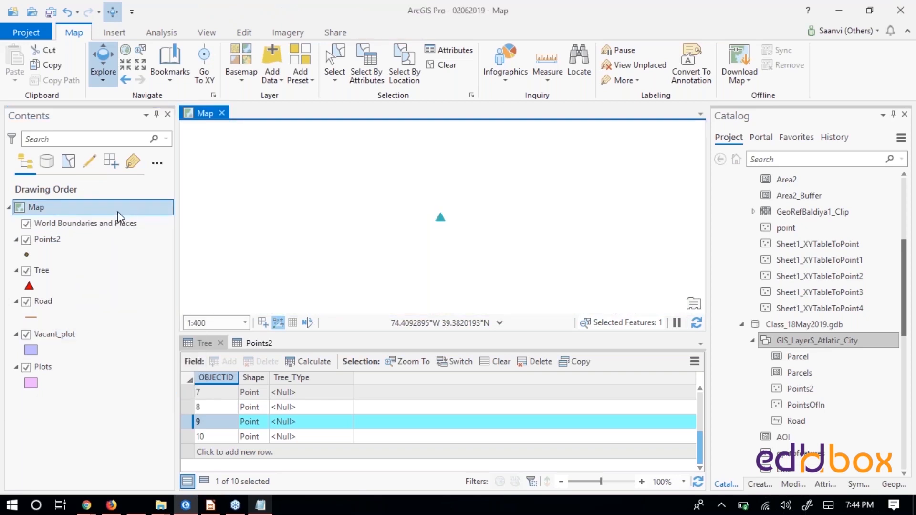
right_click(95, 230)
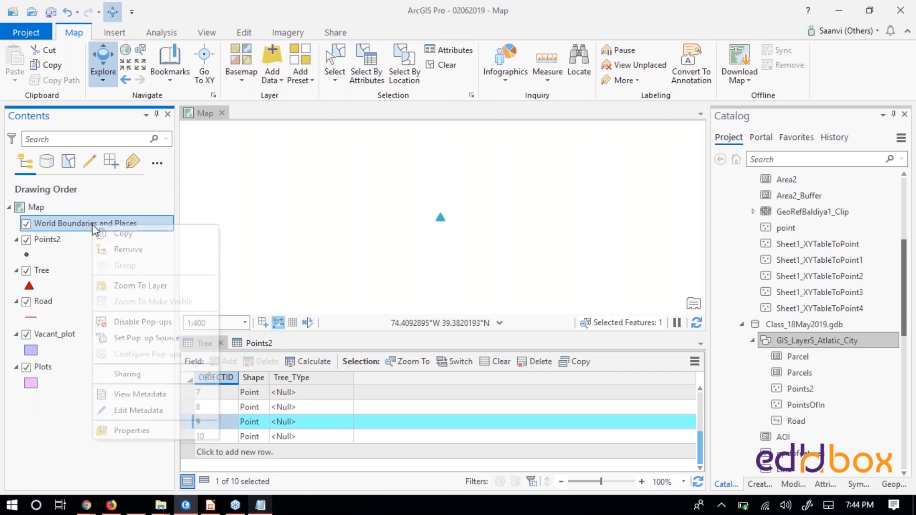
click(128, 249)
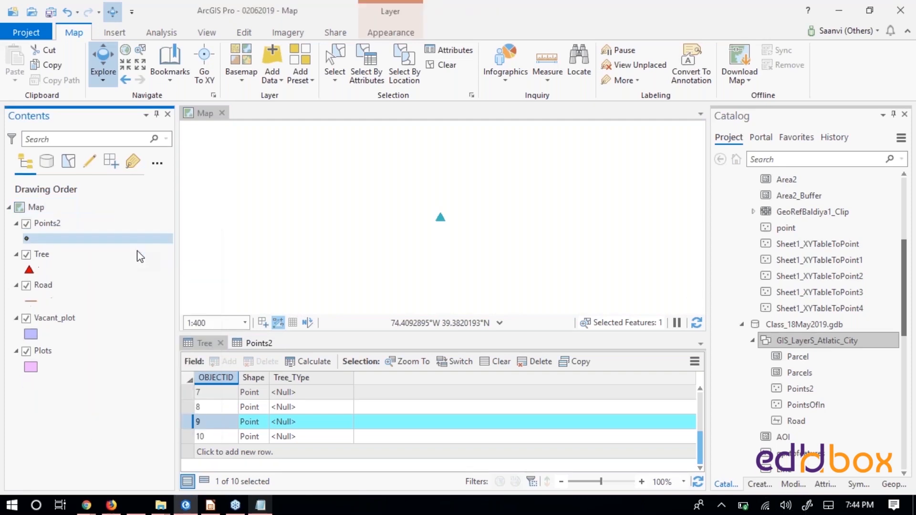
- Zoom to the extent of the Points2 layer and look closer at the trees along the road
right_click(67, 223)
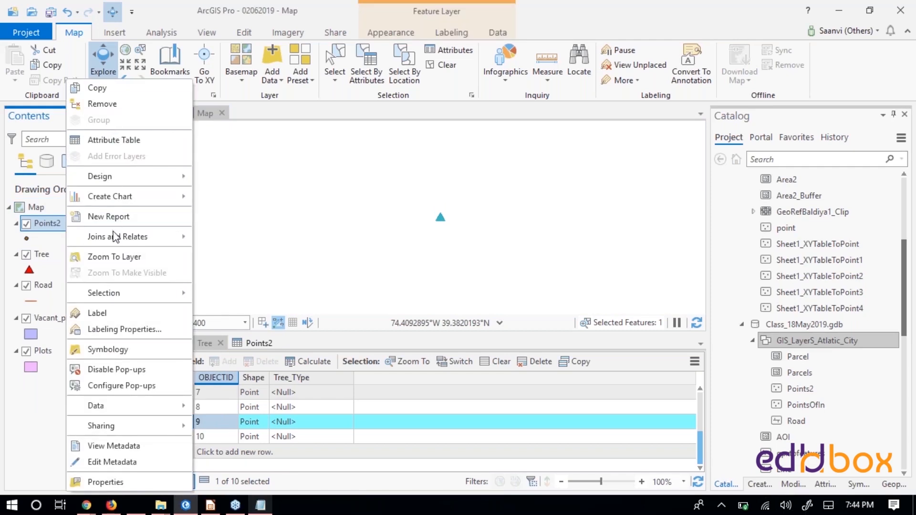
click(113, 258)
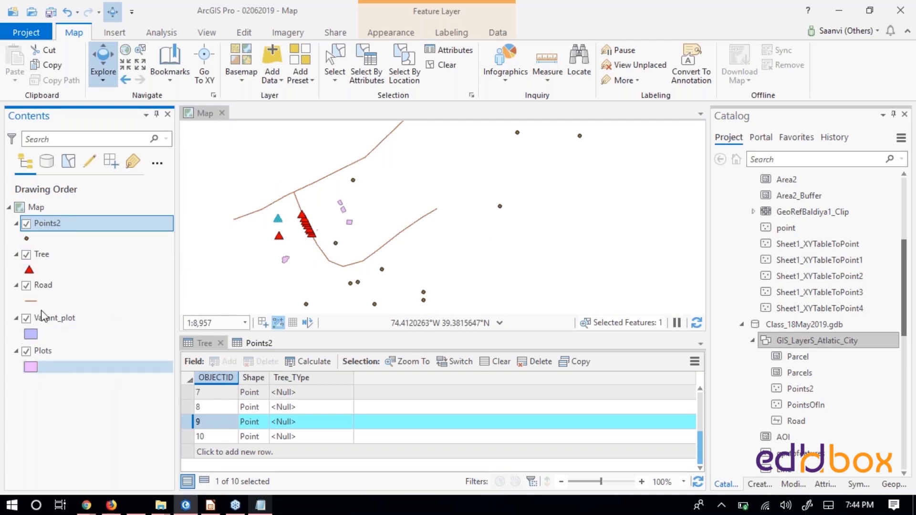
scroll(318, 235, up, 1)
scroll(319, 234, up, 2)
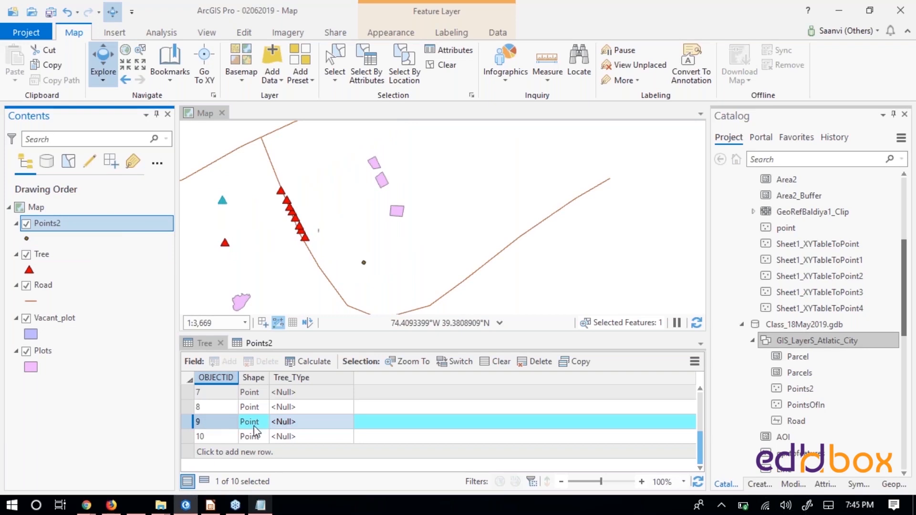
- Zoom to the tree record with OBJECTID 9, view the point's pop-up on the map, and close the pop-up
right_click(185, 423)
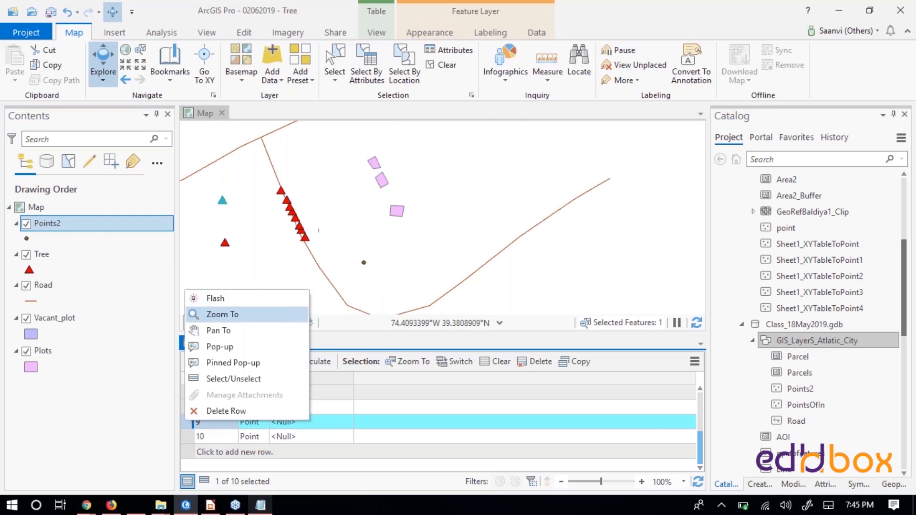
click(221, 315)
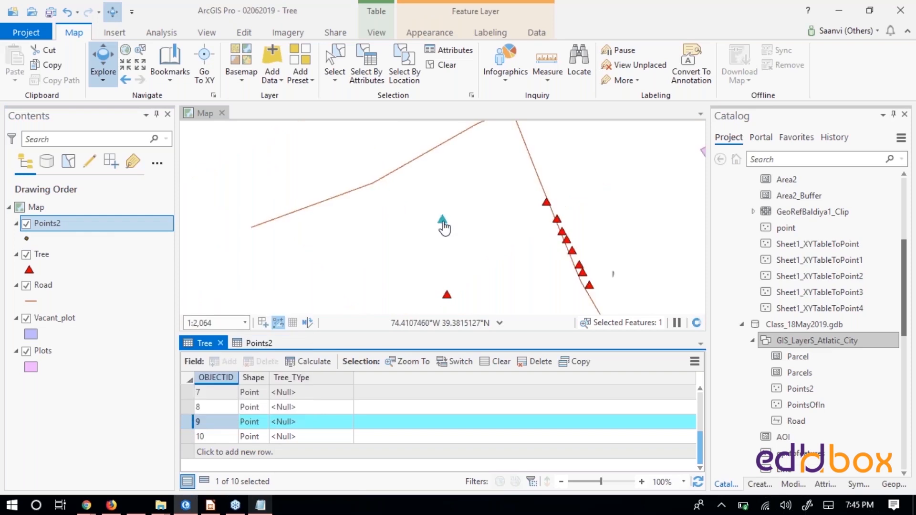
scroll(443, 220, up, 2)
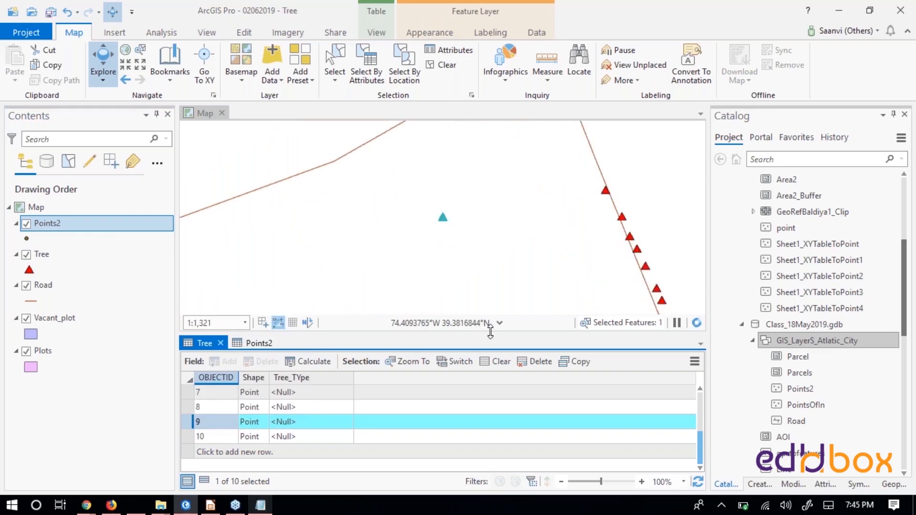
drag(478, 253, 431, 207)
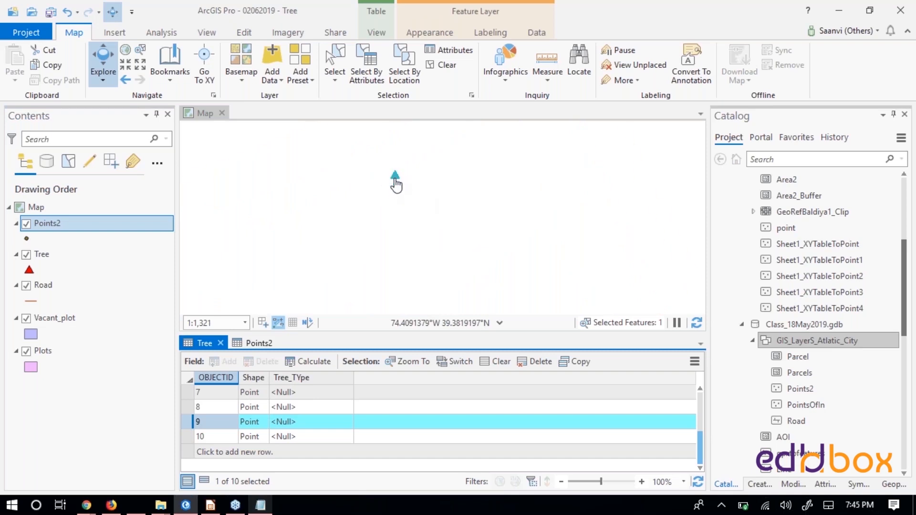
scroll(396, 183, up, 4)
click(395, 176)
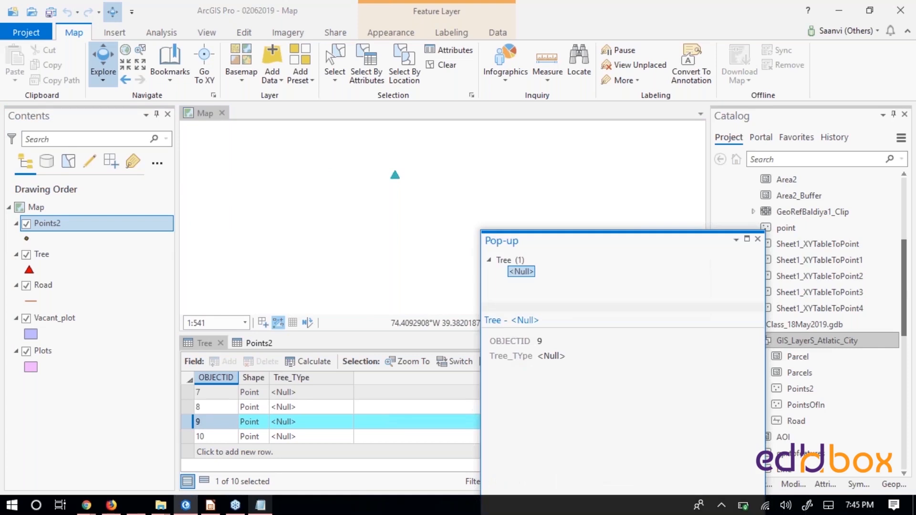
click(759, 240)
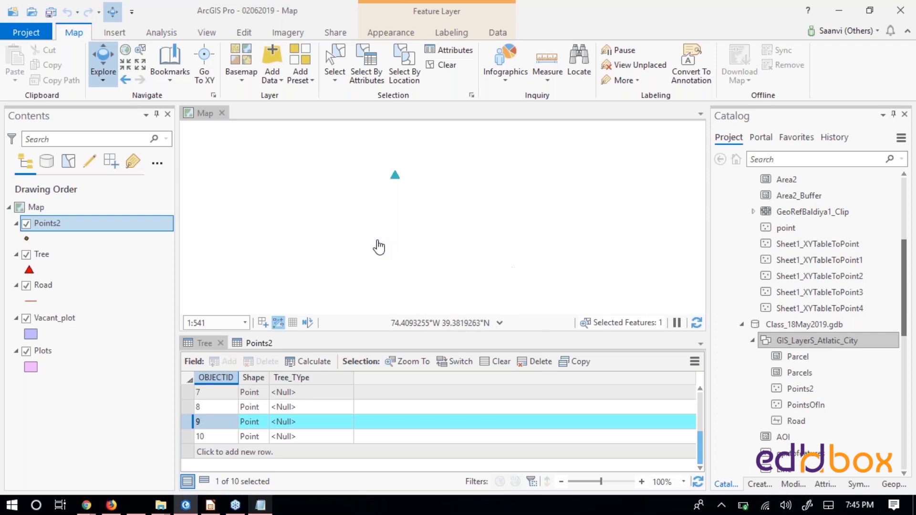
- Clear the selection of the tree record
scroll(380, 246, down, 2)
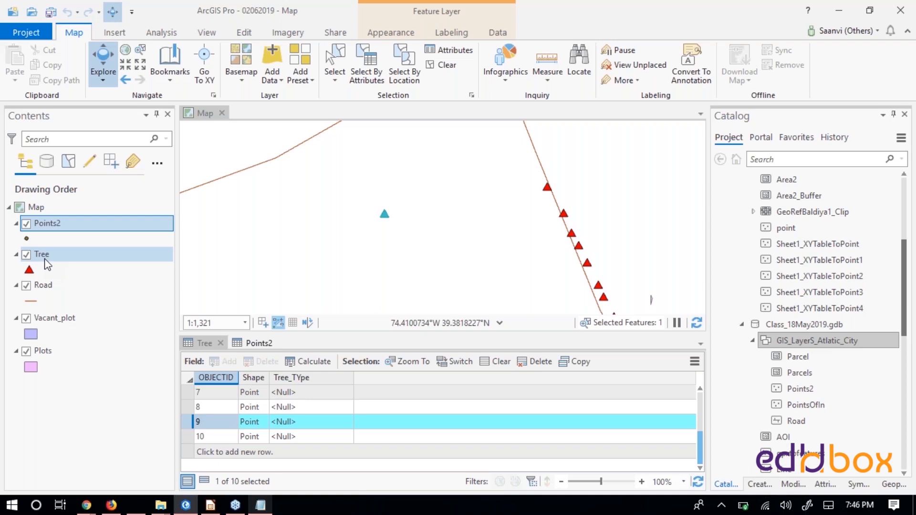
click(377, 416)
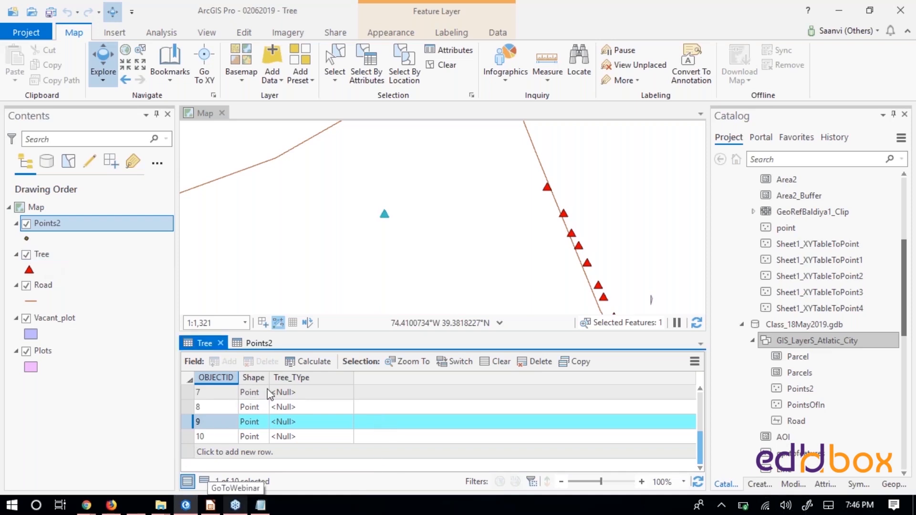
click(446, 67)
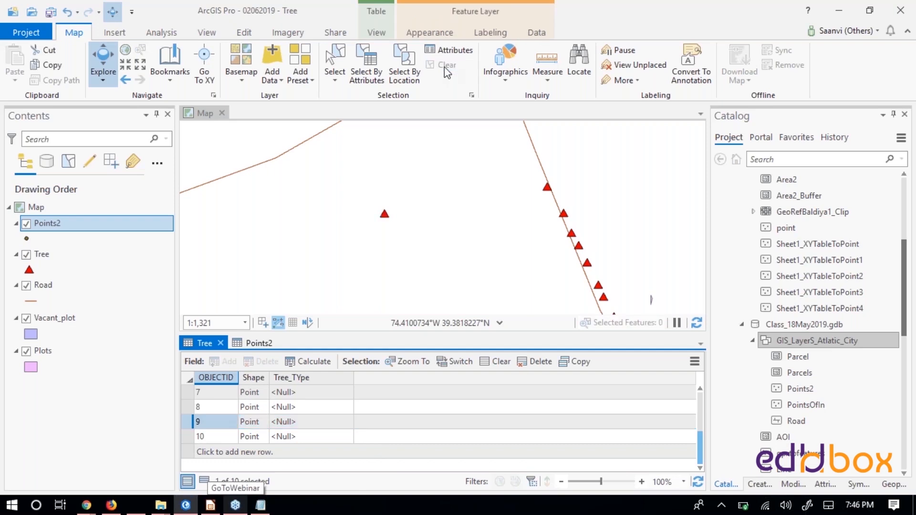
- Review the POINT_X and POINT_Y fields in the Points2 table for comparison and return to the Tree table
click(262, 343)
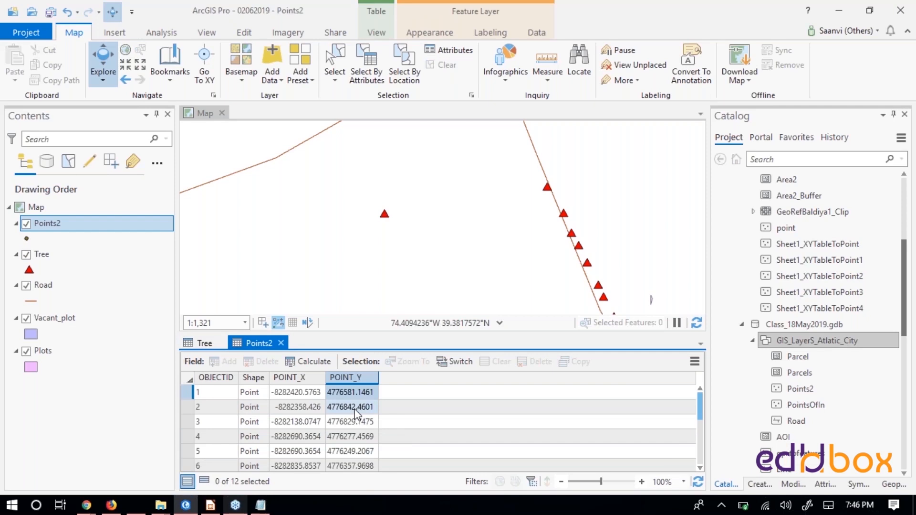
click(204, 343)
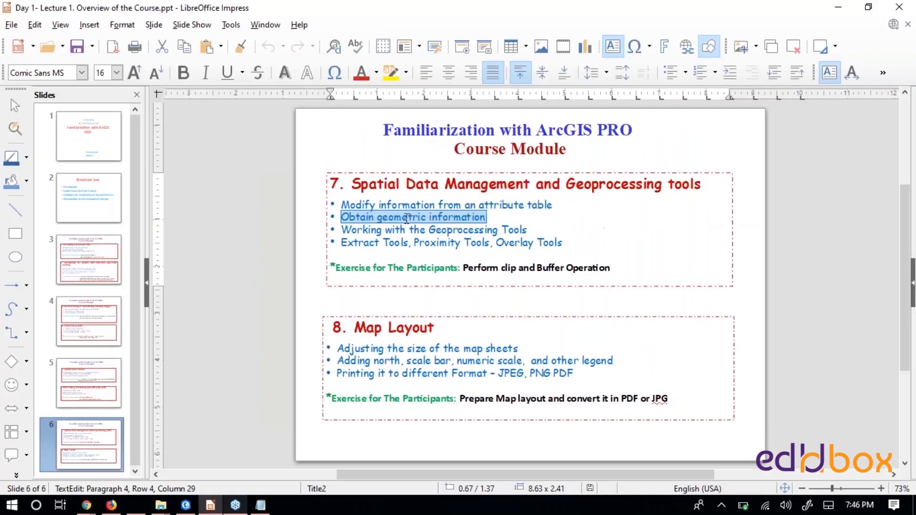
click(408, 217)
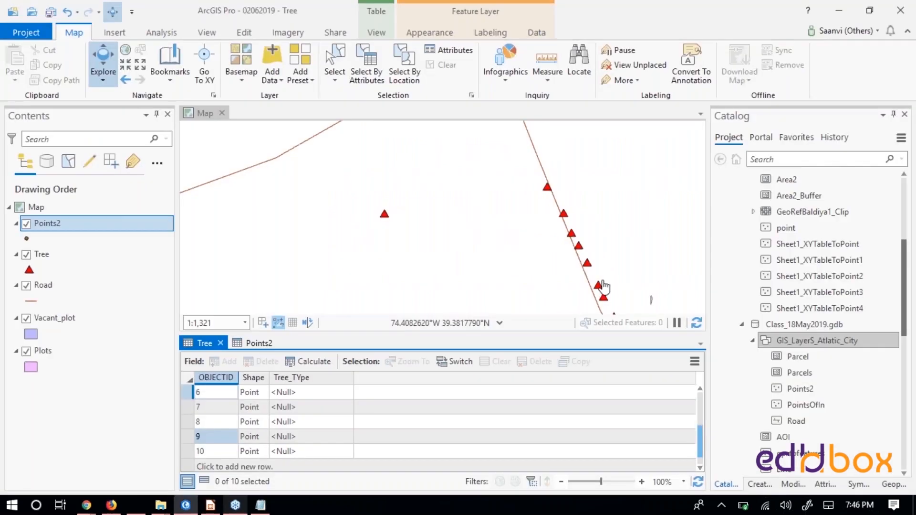
right_click(206, 348)
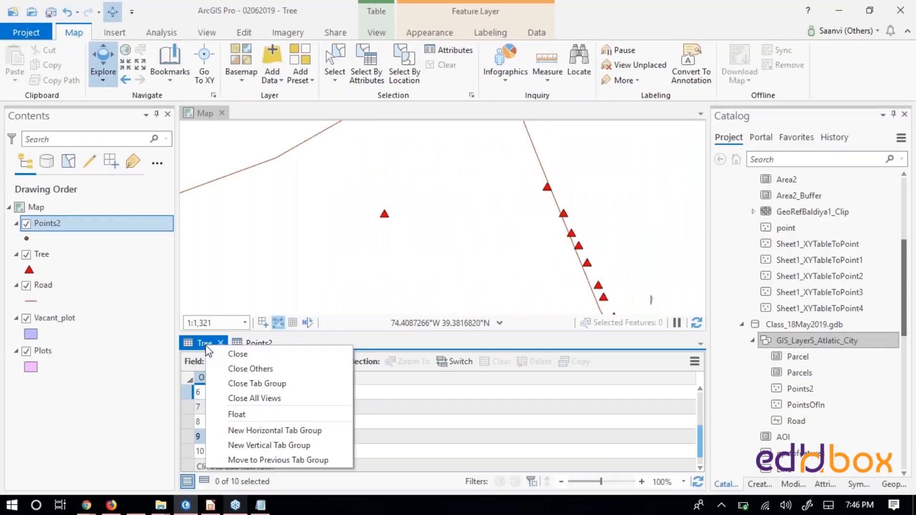
click(483, 406)
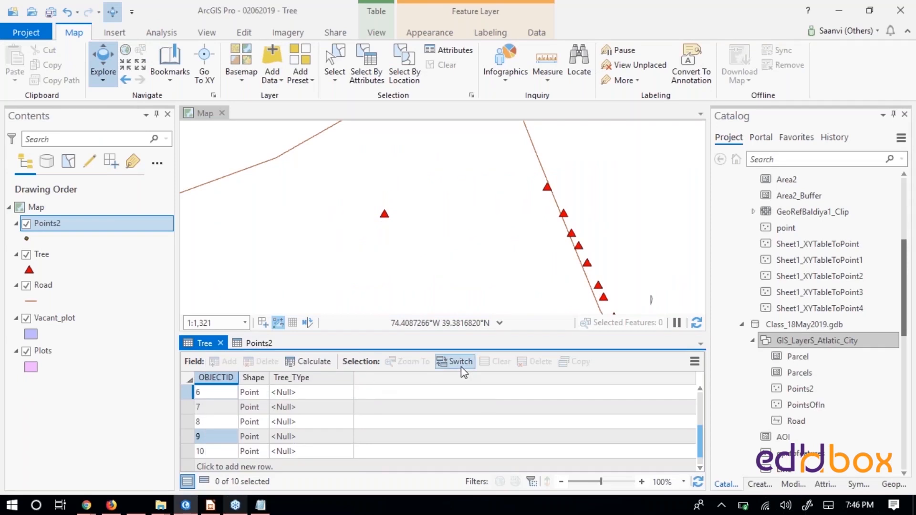
click(308, 362)
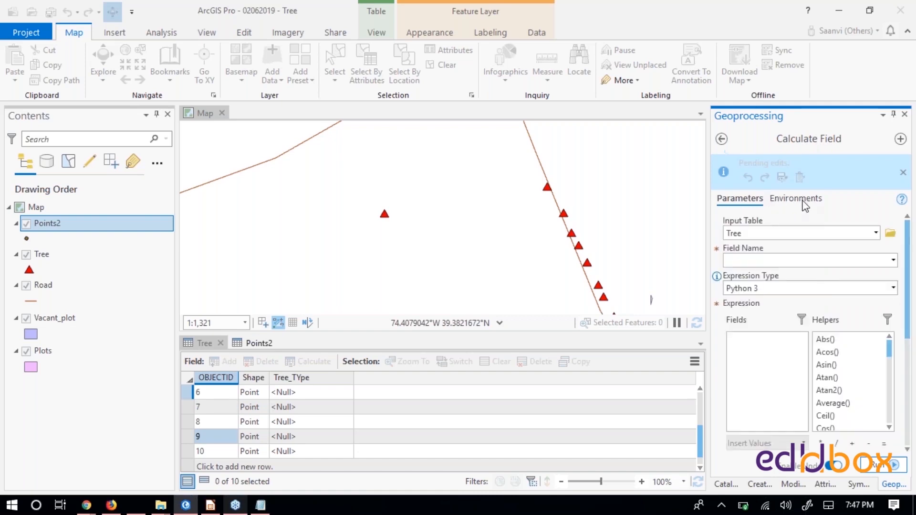
click(797, 200)
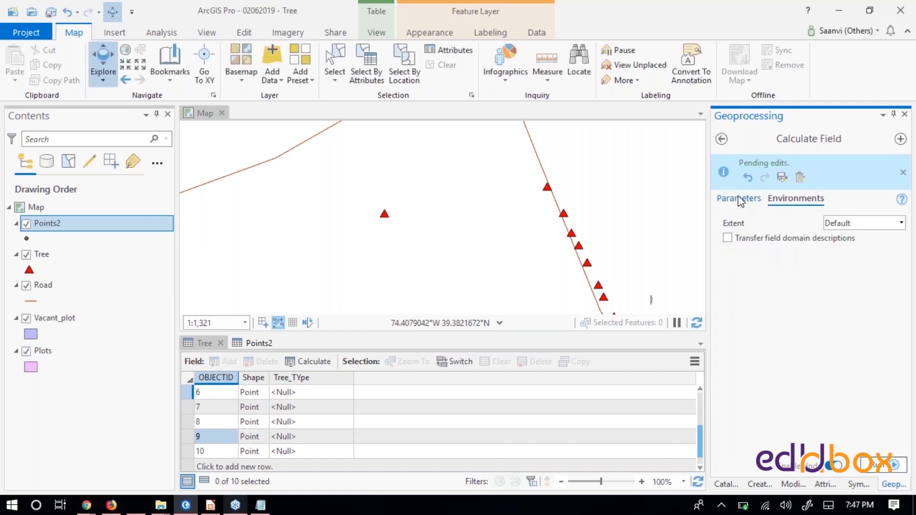
click(739, 199)
click(894, 260)
click(768, 249)
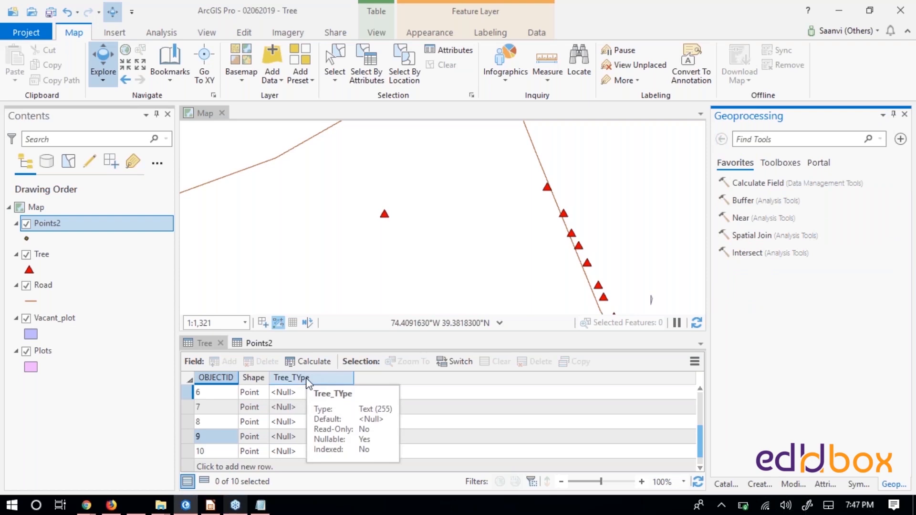
right_click(306, 378)
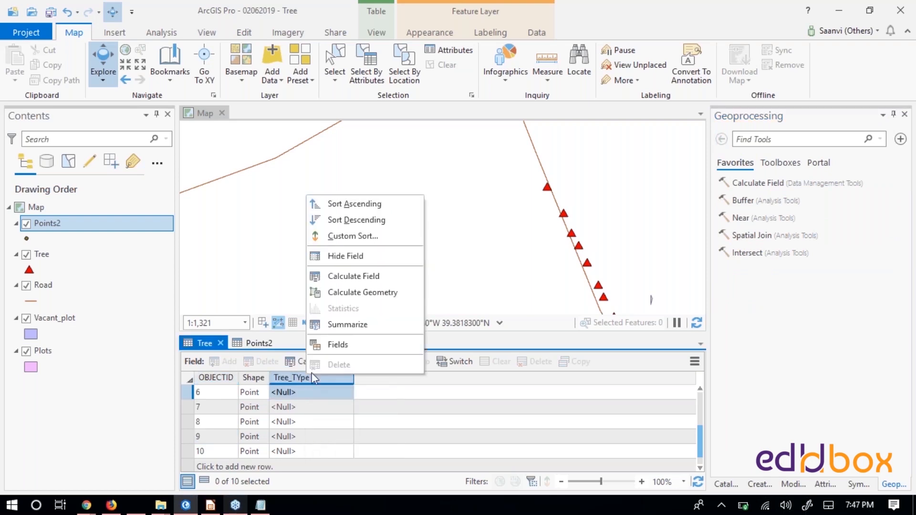
click(356, 292)
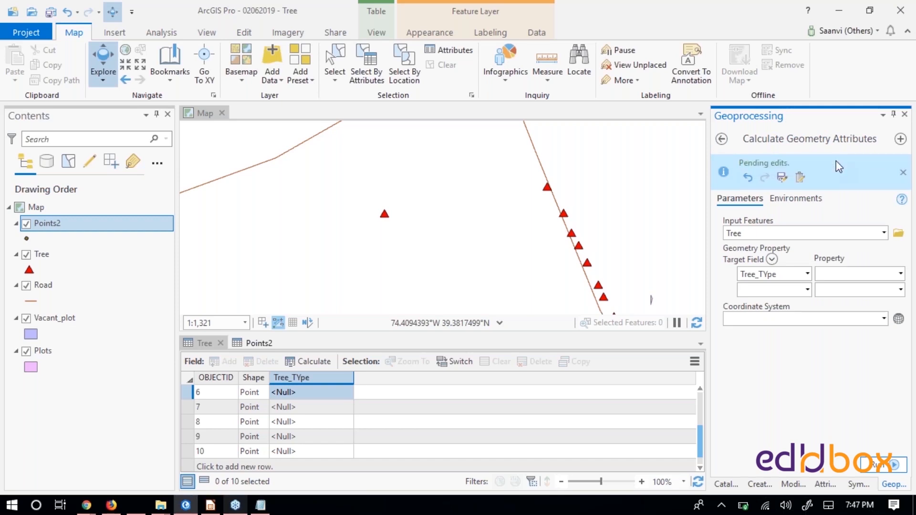
click(722, 140)
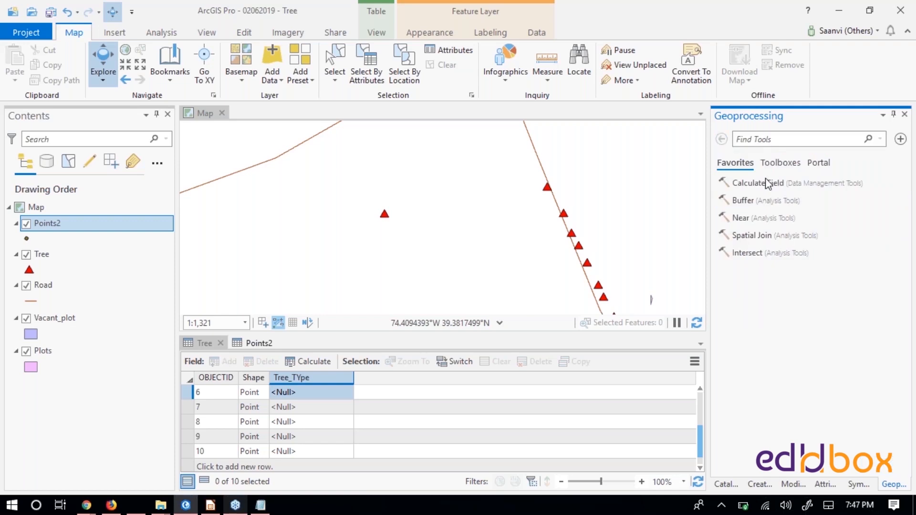
- Search the geoprocessing tools for "calculate geometry", look over the matching tools and return to the favorites list
click(771, 139)
text(cal)
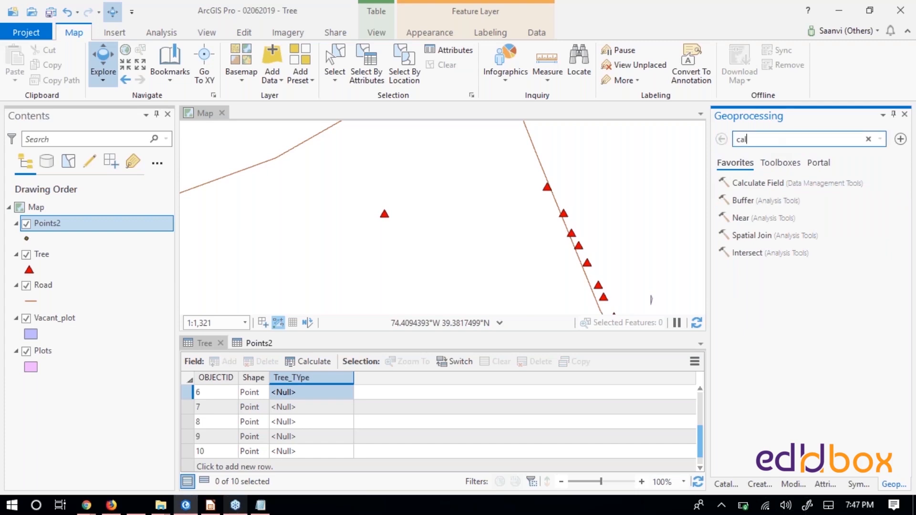
text(culate )
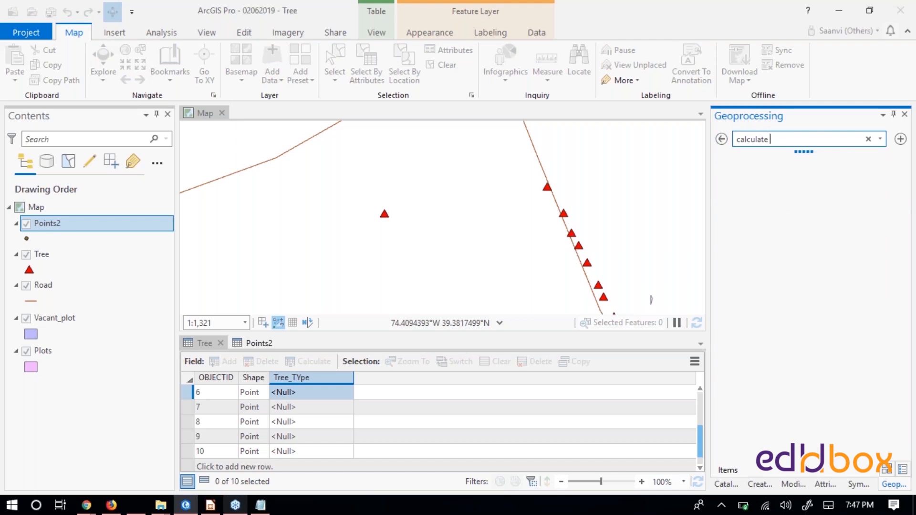
text(geometr)
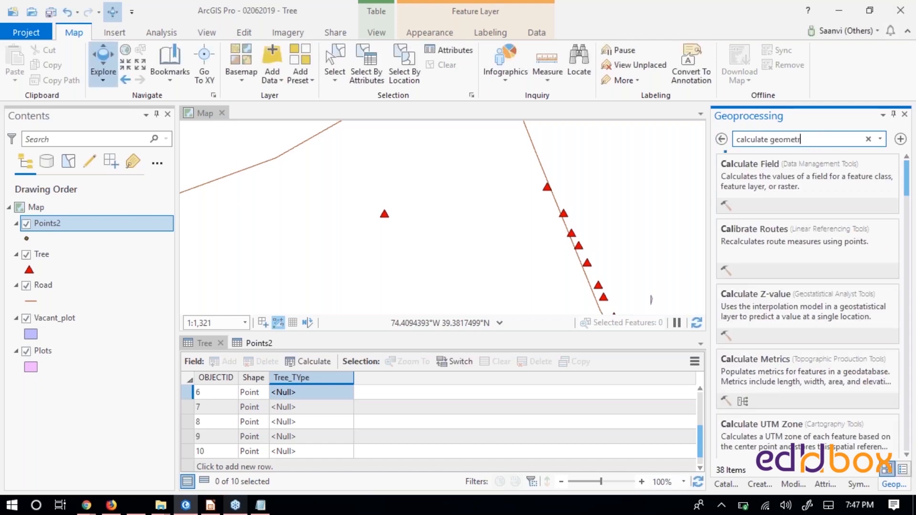
text(y)
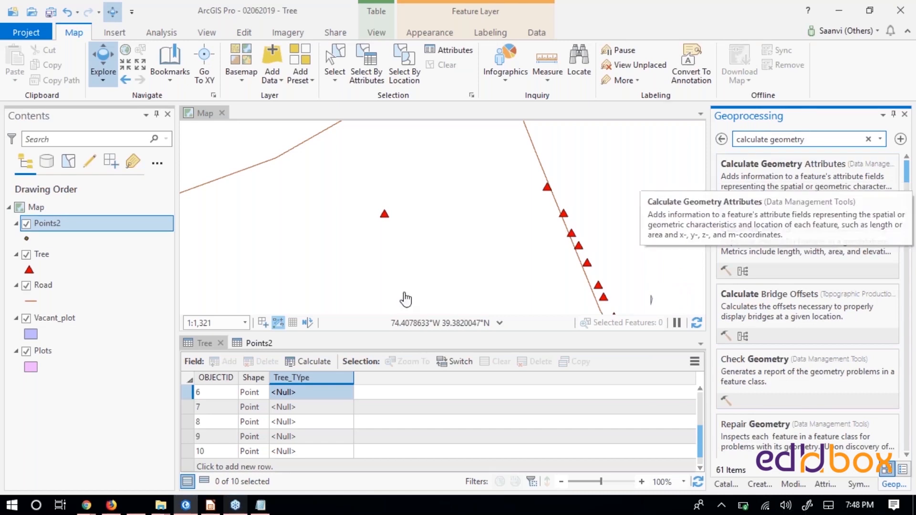
click(722, 140)
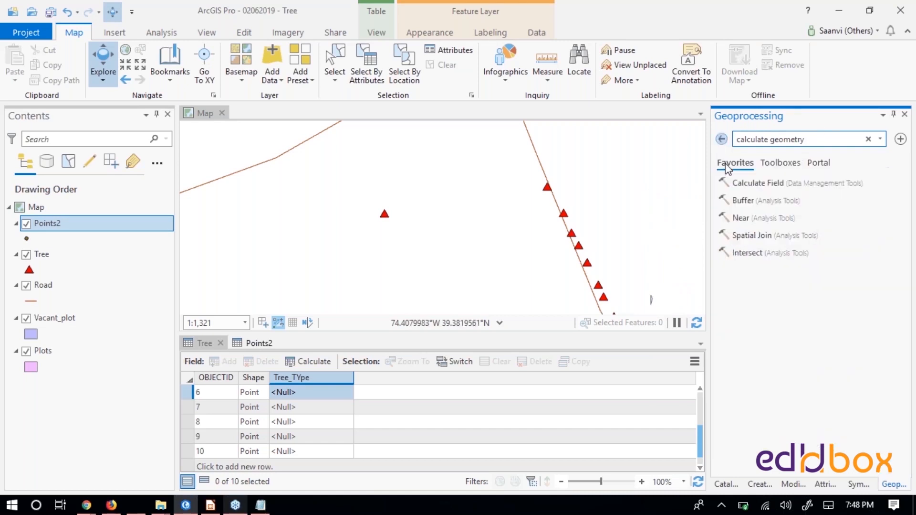
- Open the Calculate Geometry Attributes tool for the Tree_TYpe field, keeping Tree as the input features
right_click(303, 377)
click(359, 291)
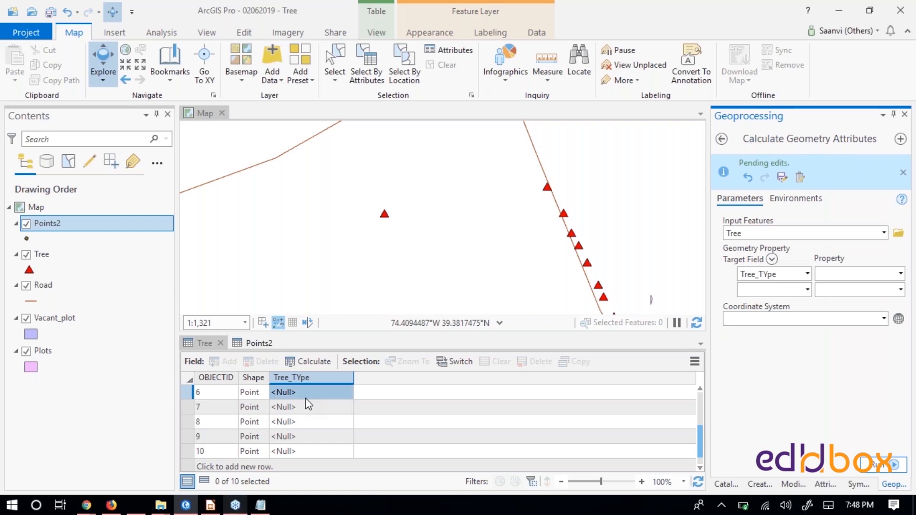
click(884, 234)
click(885, 234)
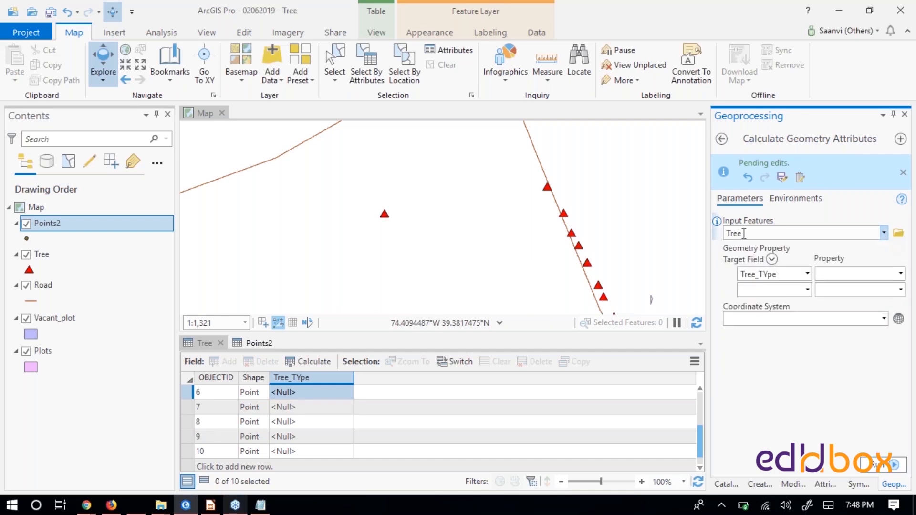
click(42, 255)
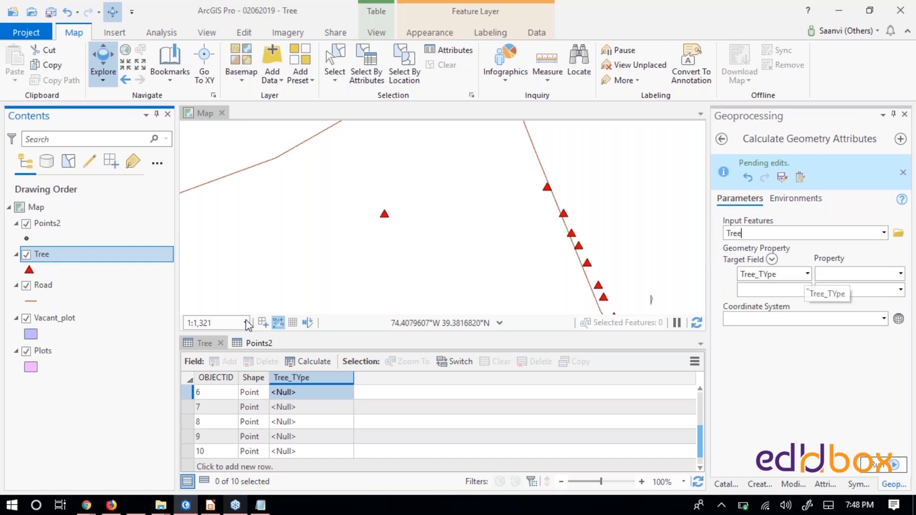
- Set the geometry property for the Tree_TYpe target field to Point x-coordinate
click(900, 274)
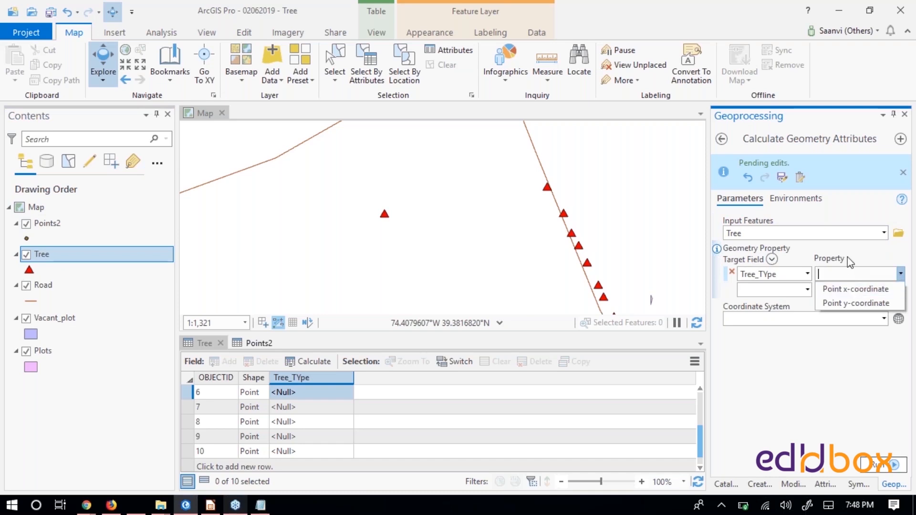
click(848, 289)
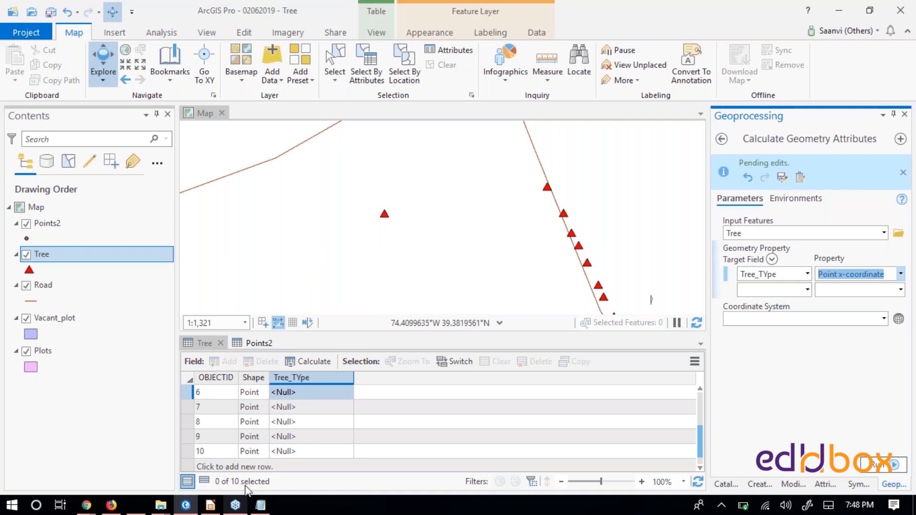
click(902, 274)
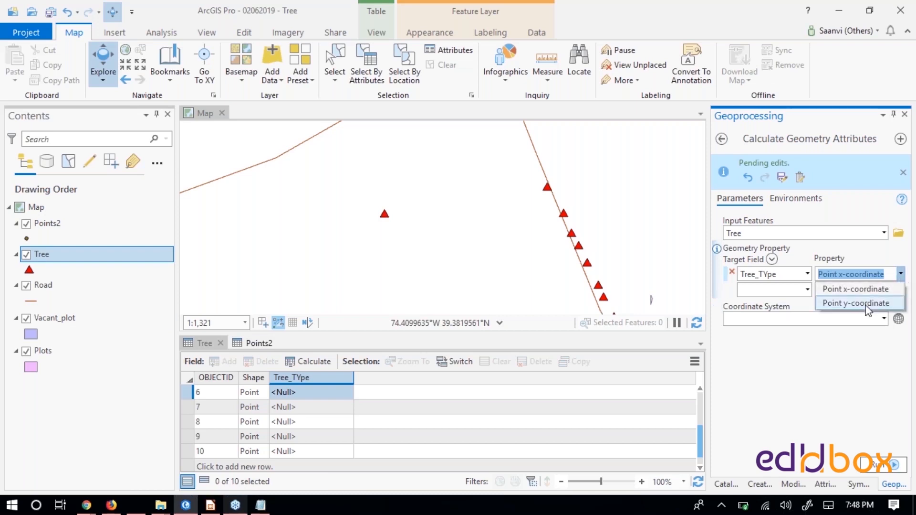
click(839, 363)
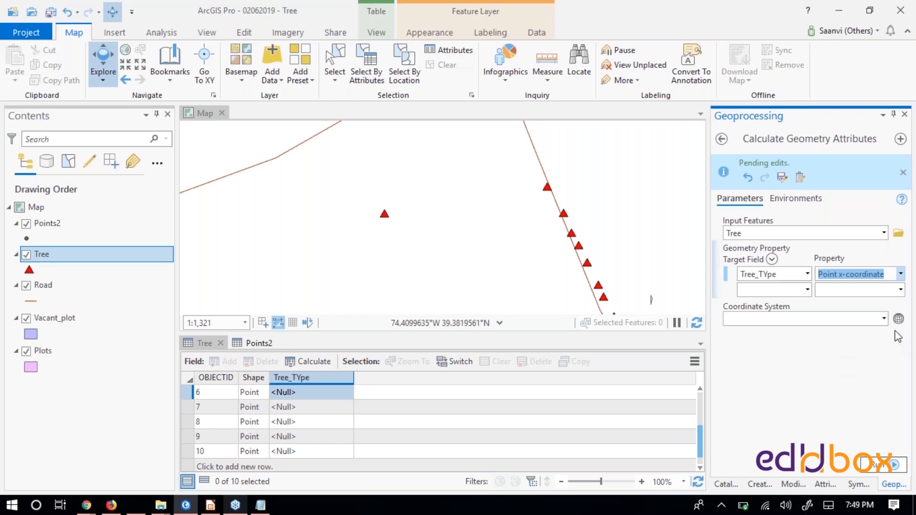
click(787, 365)
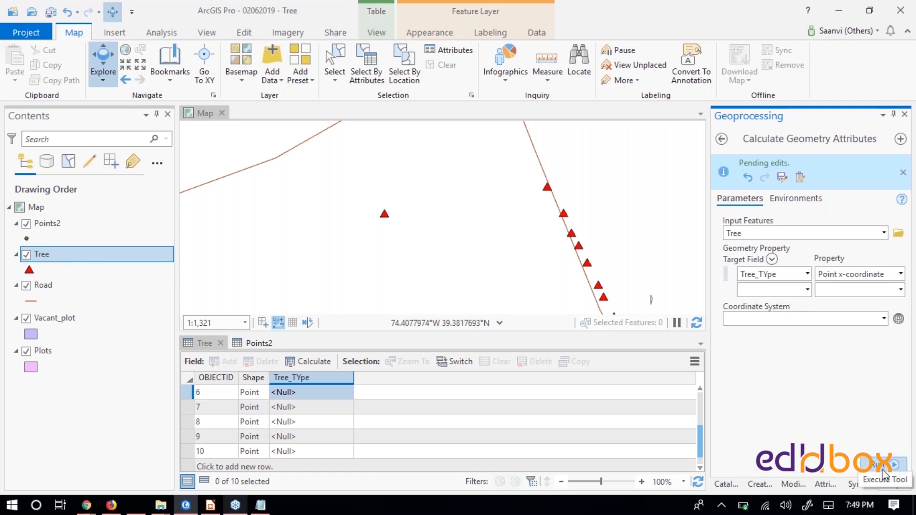
- Set the tool's coordinate system to geographic WGS 1984, found by searching for code 4326
click(885, 318)
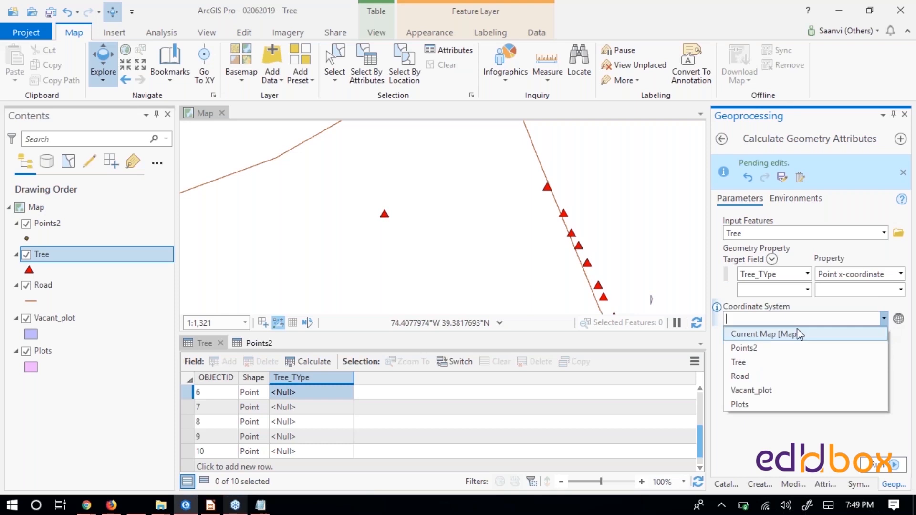
click(746, 406)
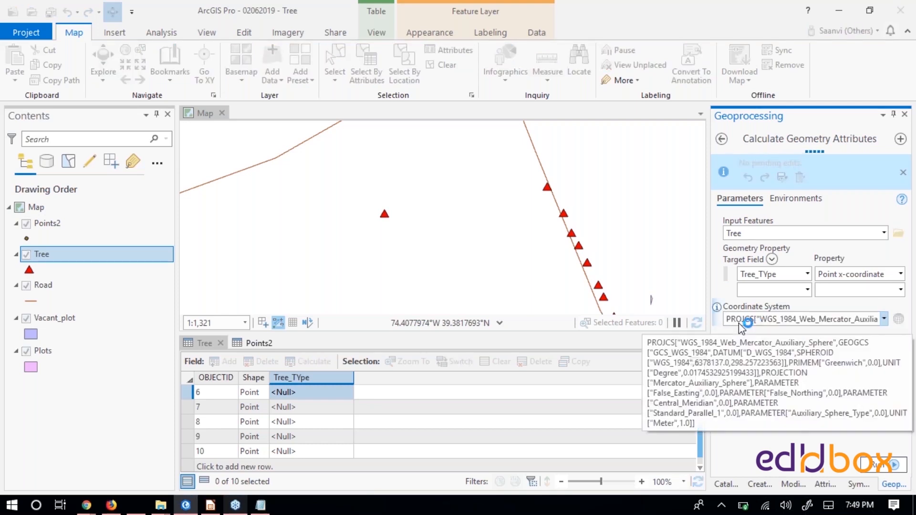
click(899, 318)
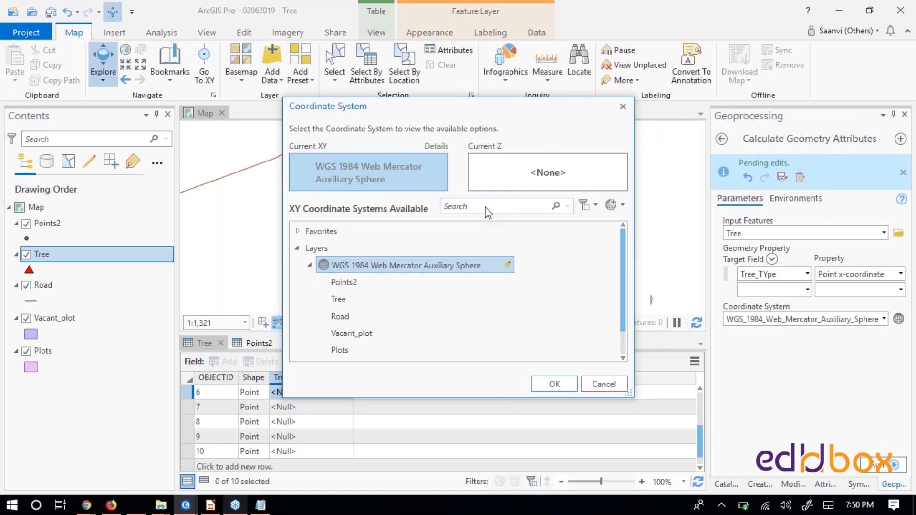
text(3)
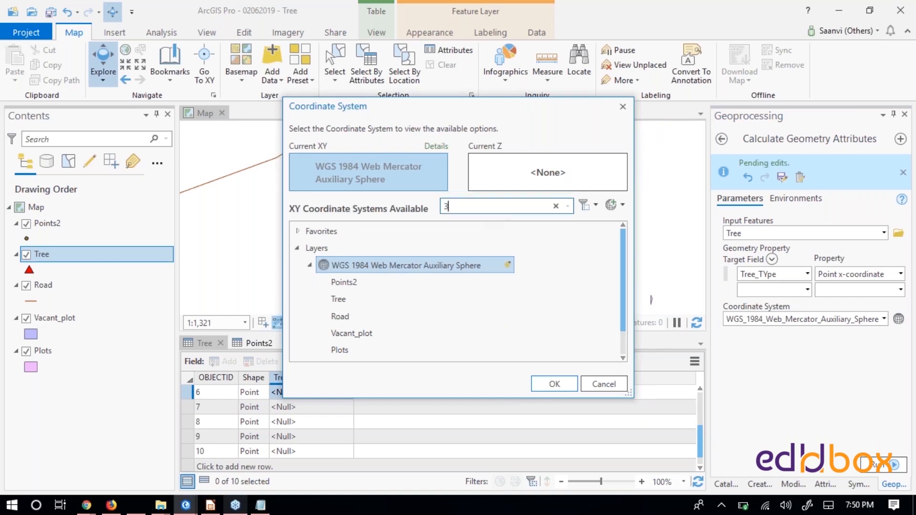
key(BackSpace)
text(4326)
key(Return)
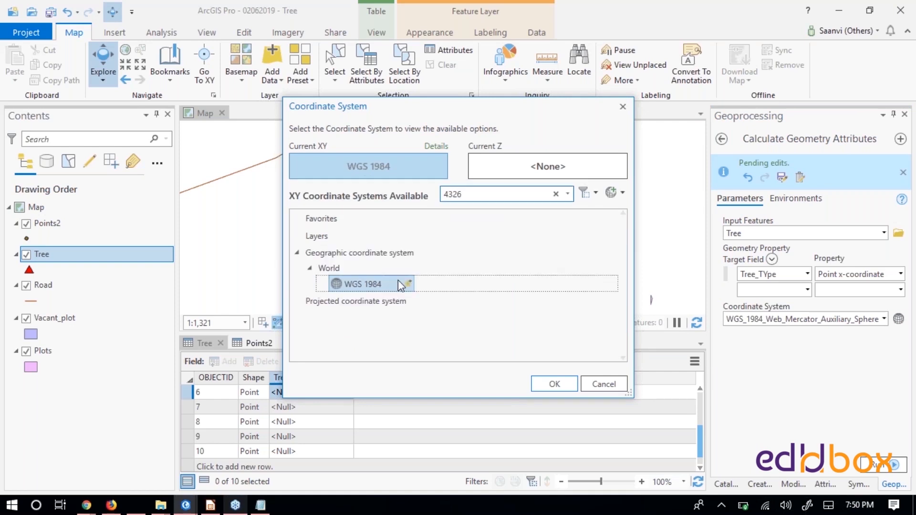
click(554, 382)
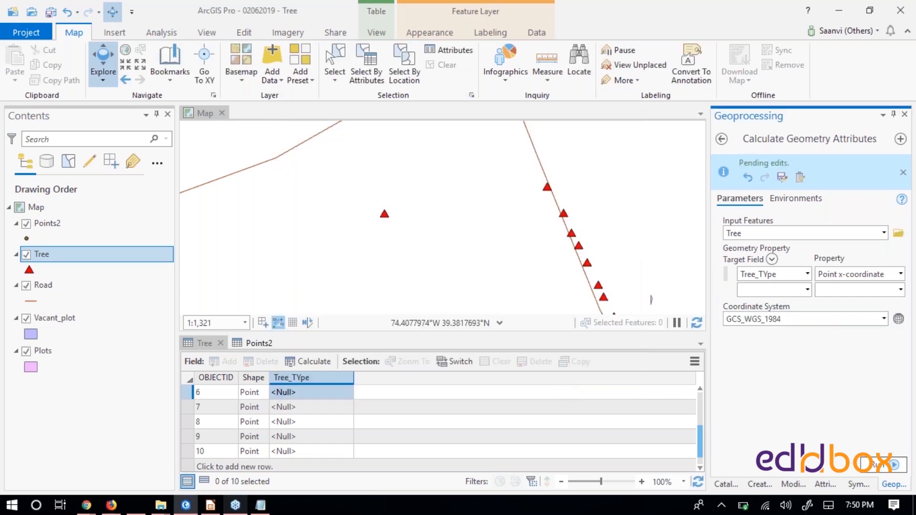
- Run Calculate Geometry Attributes and review the values written to the Tree_TYpe field
click(894, 463)
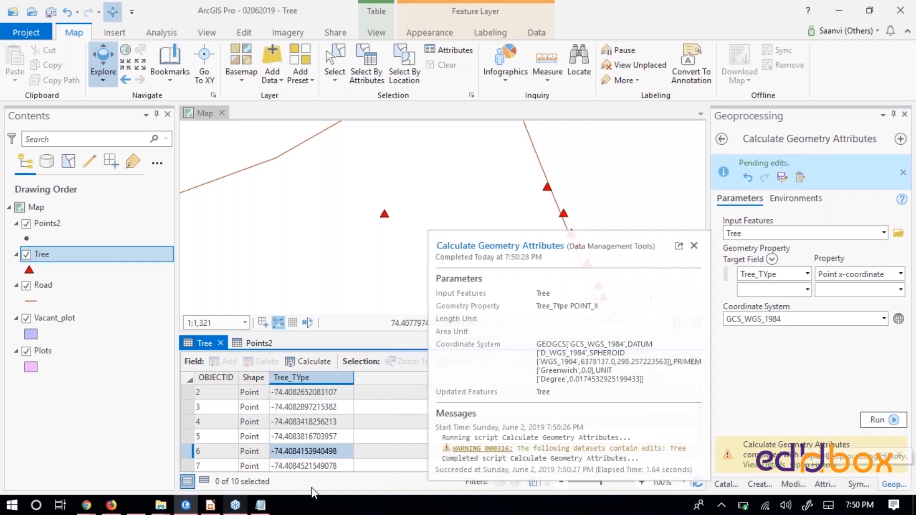
scroll(332, 426, down, 2)
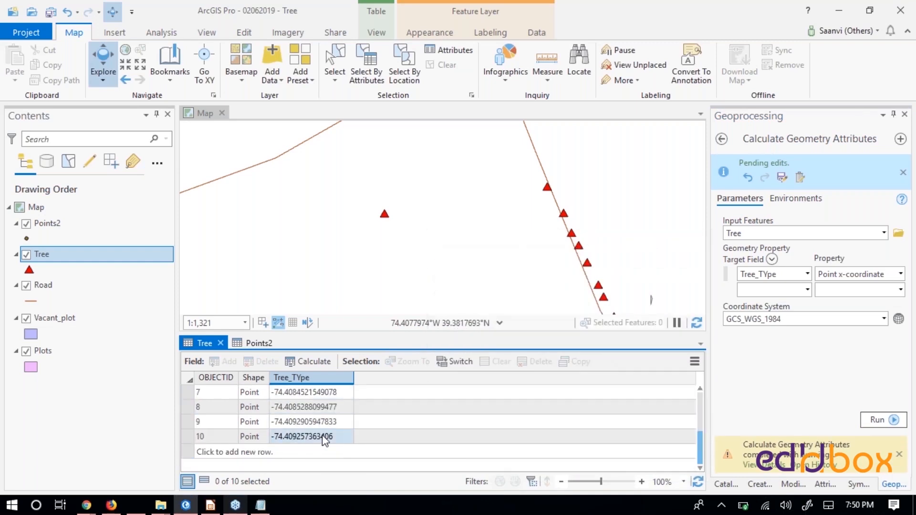
scroll(324, 440, up, 2)
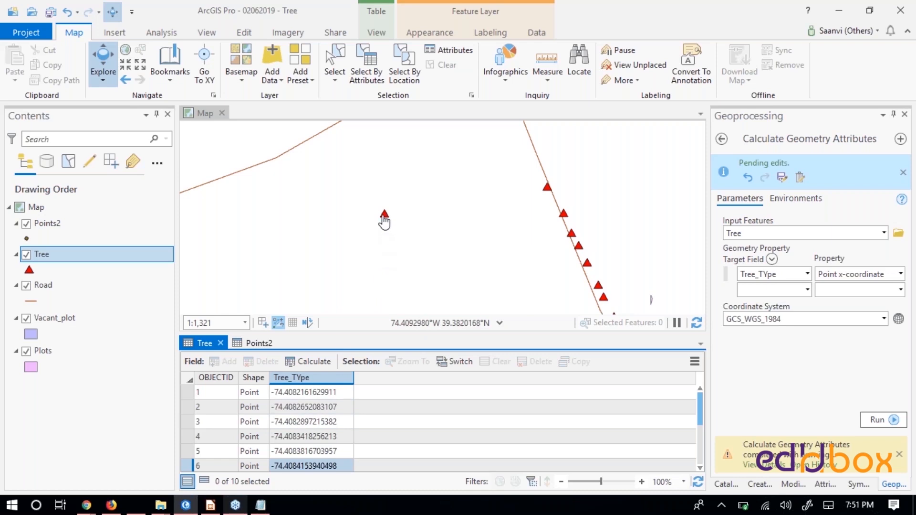
- Compare the pop-up of the isolated tree on the map with its selected record, OBJECTID 9, in the Tree table
click(385, 215)
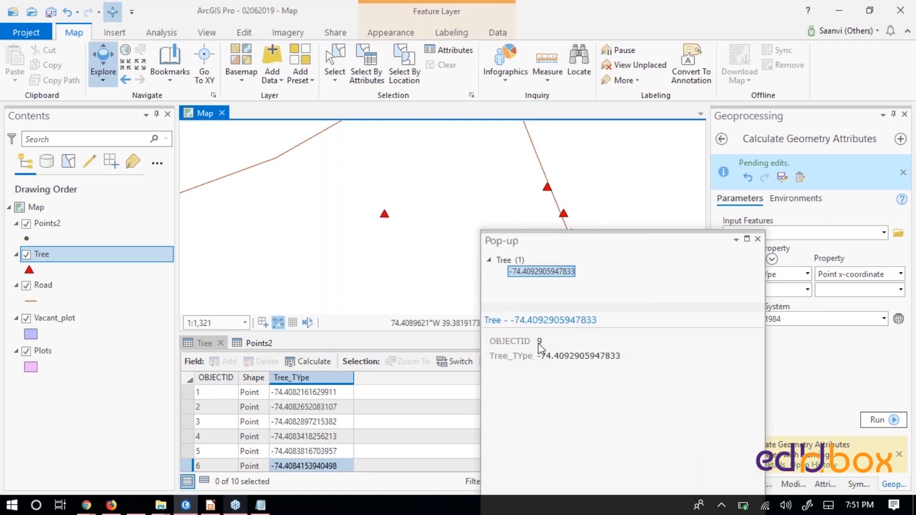
click(758, 238)
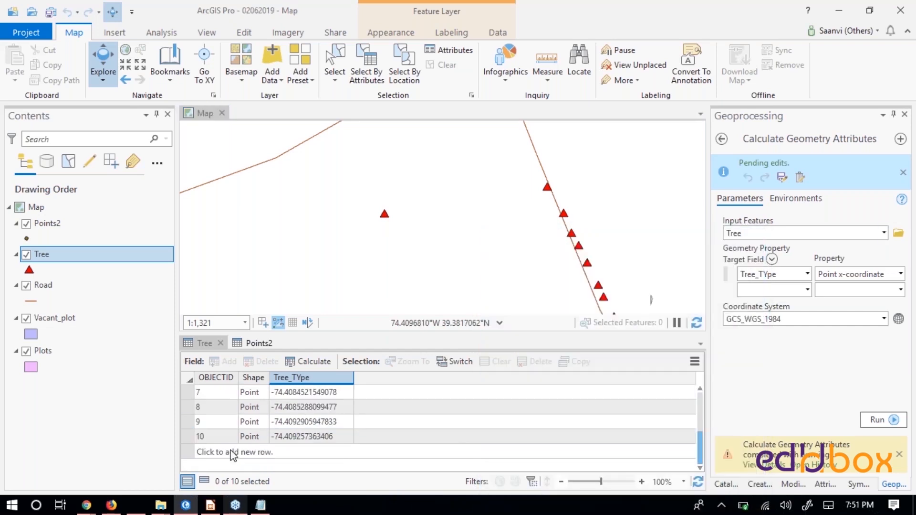
click(186, 422)
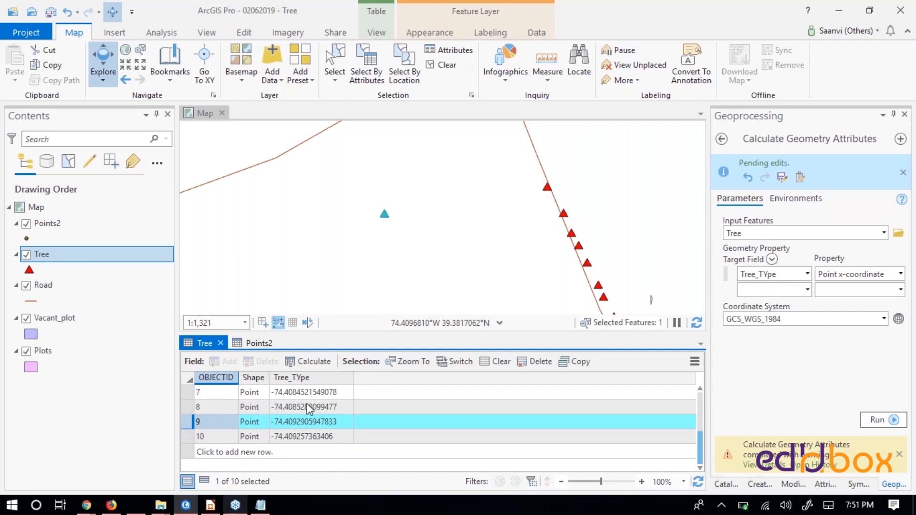
scroll(387, 219, up, 2)
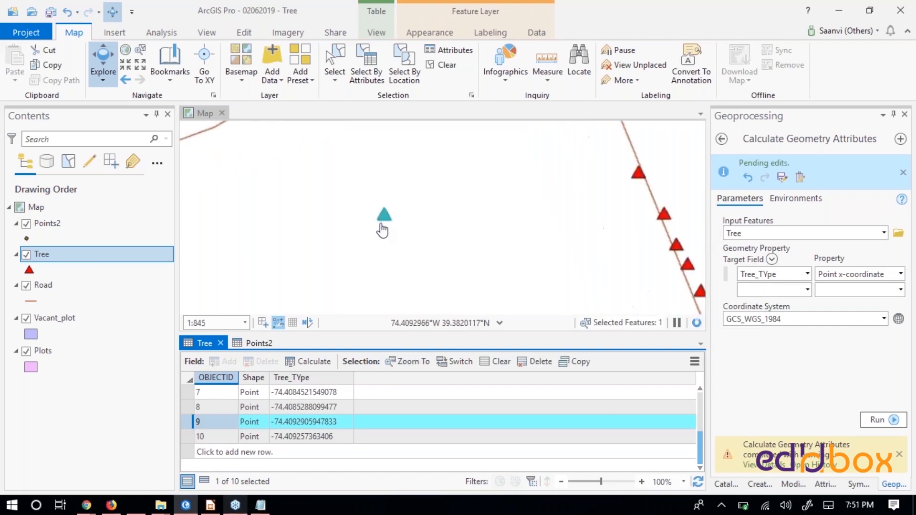
click(384, 216)
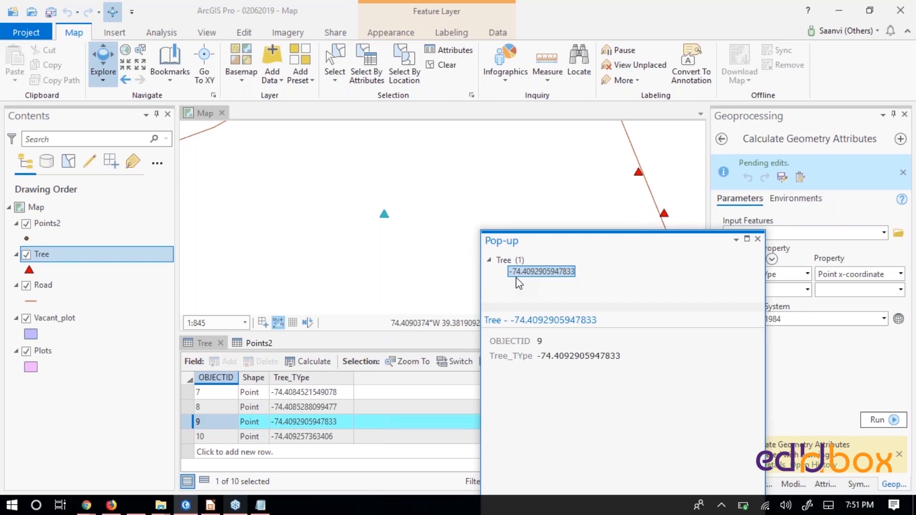
click(759, 238)
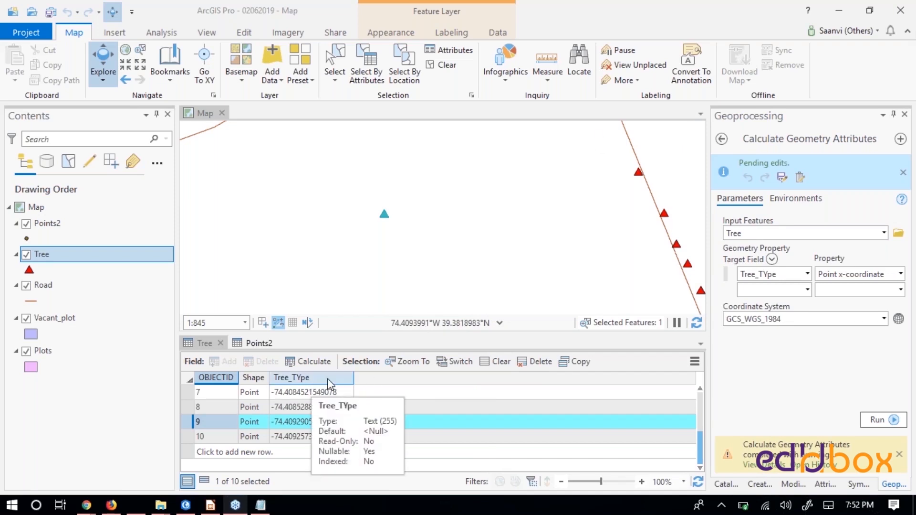
- Examine the data type of the Tree_TYpe field and the options offered for the field and the Tree table
click(316, 381)
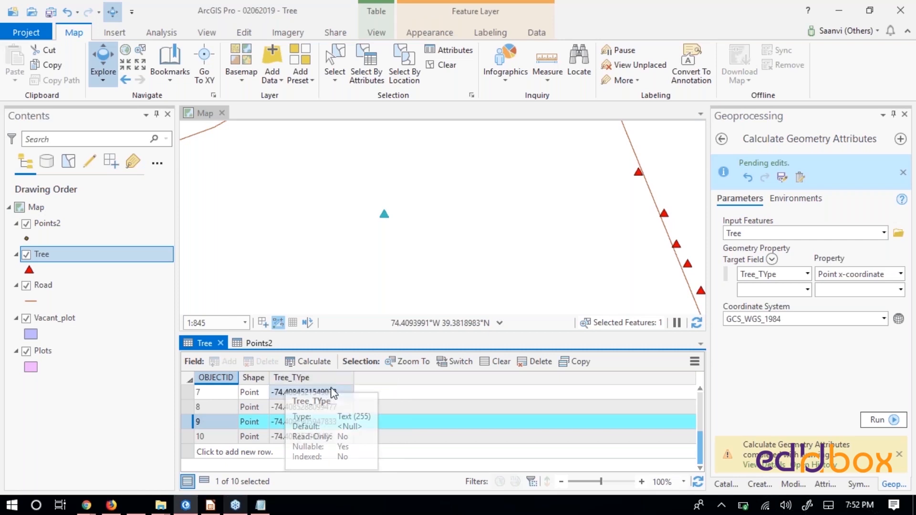
right_click(205, 343)
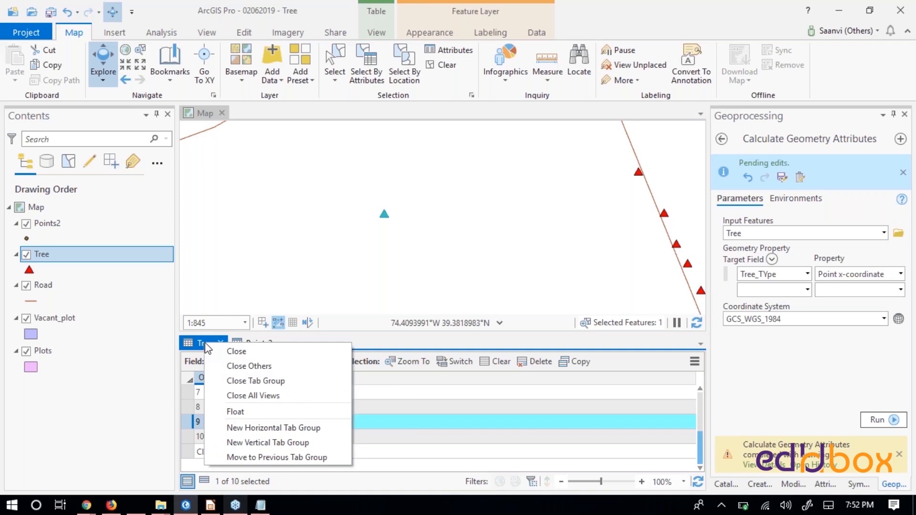
click(483, 411)
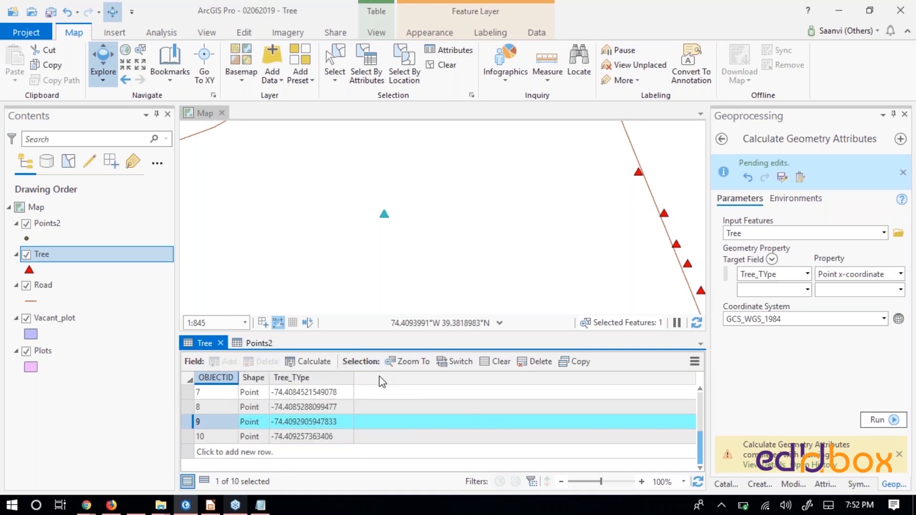
right_click(336, 378)
click(478, 386)
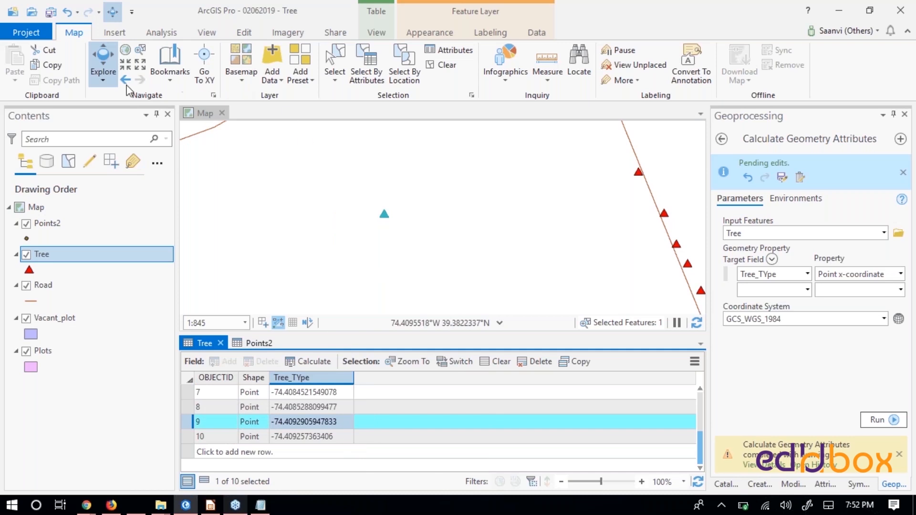
- Save all pending edits and clear the selection of the tree record
click(245, 34)
click(102, 67)
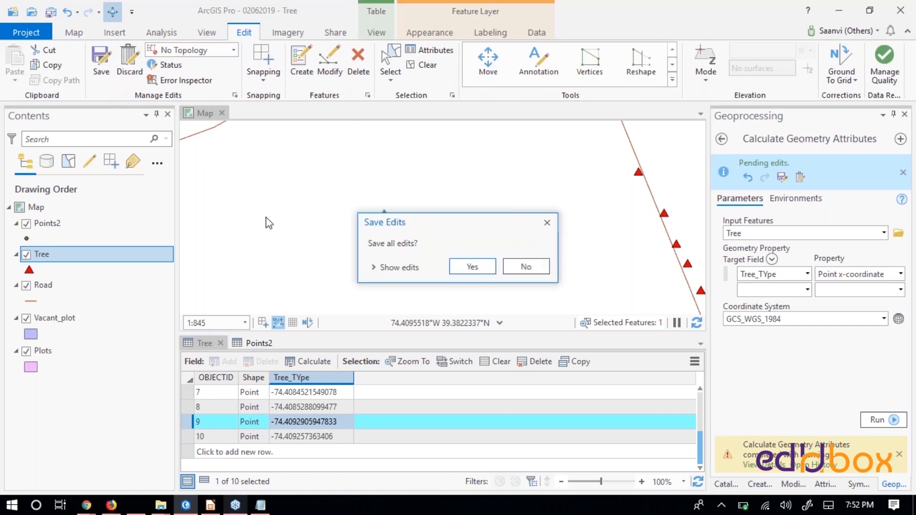
click(528, 267)
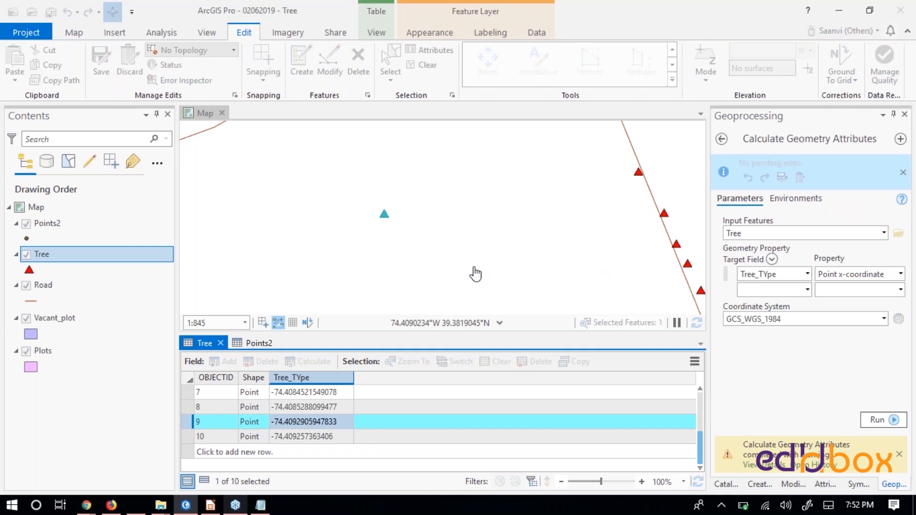
click(424, 65)
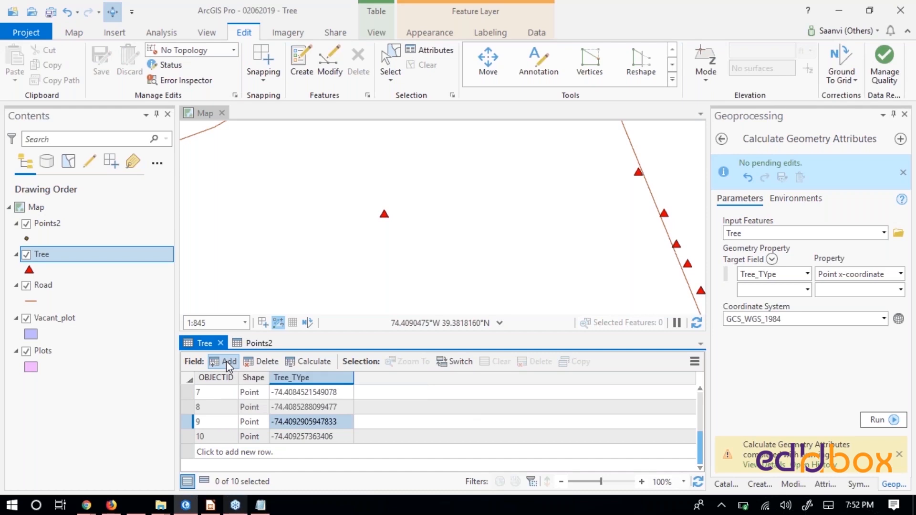
- Add a field named Y_Coord with data type Double to the Tree table
click(226, 360)
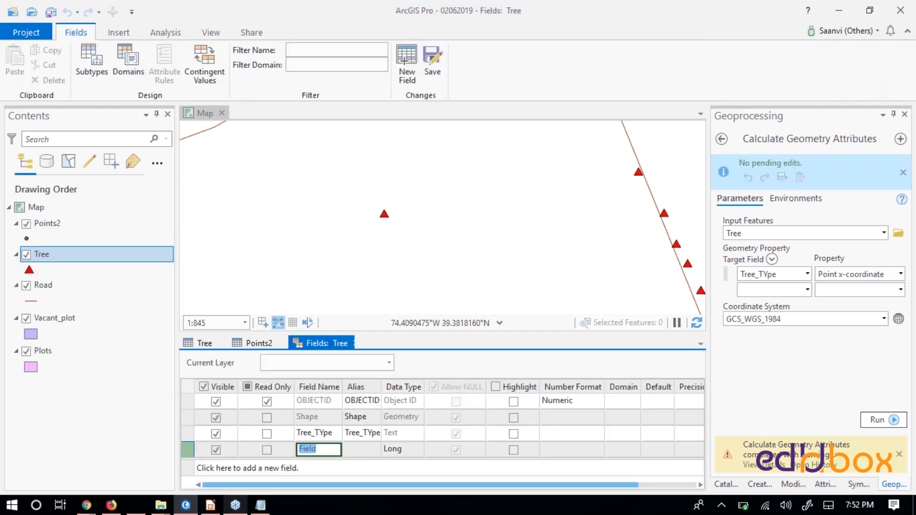
text(Y_Coord)
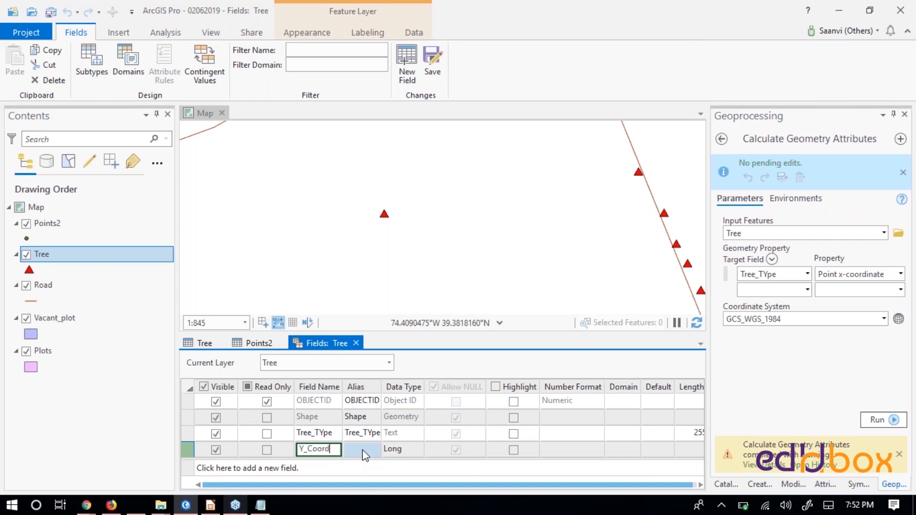
click(404, 451)
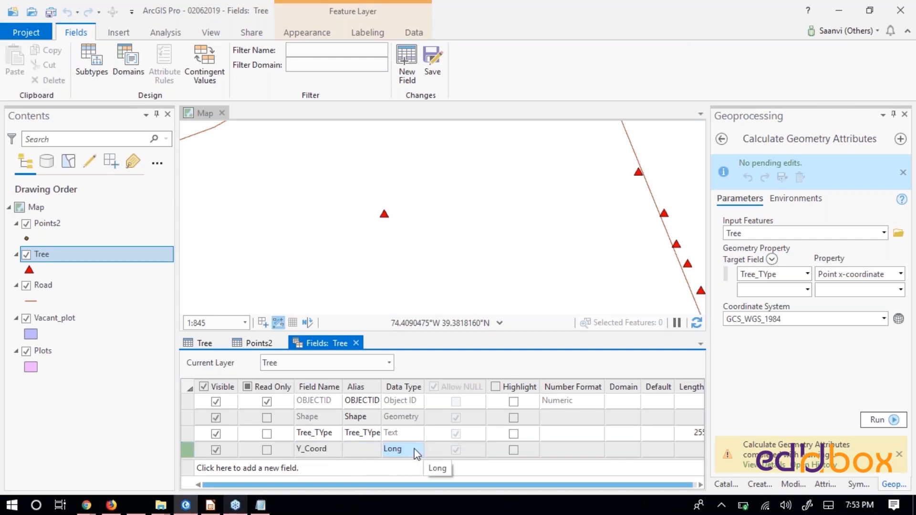
click(415, 451)
click(418, 452)
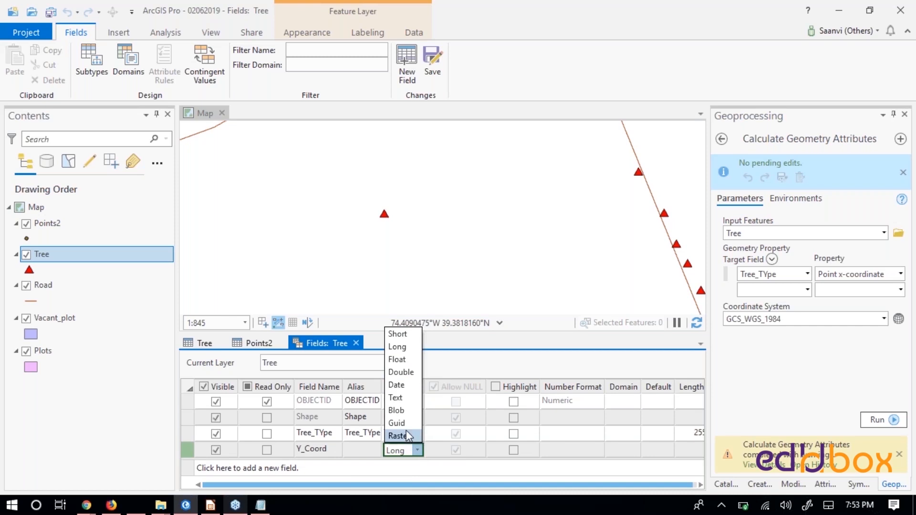
click(404, 373)
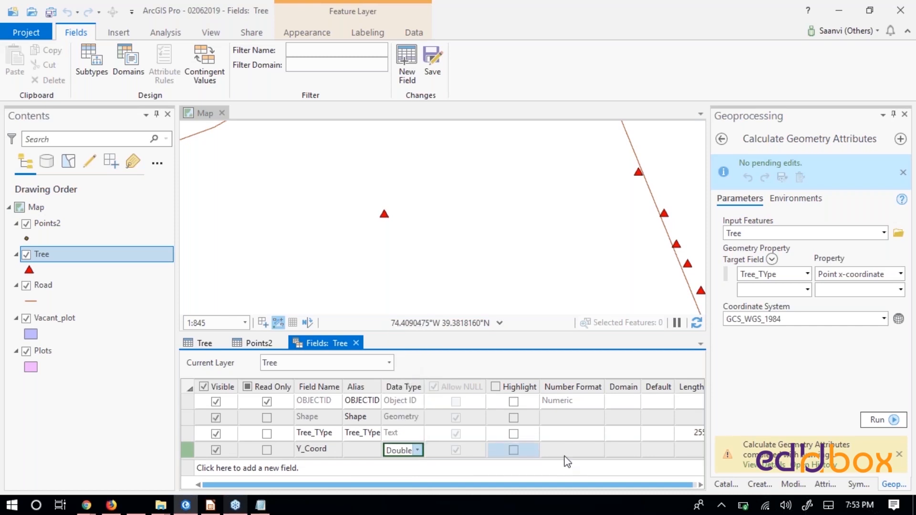
- Format Y_Coord as Numeric, rounded to 6 significant digits, then save the field changes and close the Tree fields view
click(592, 455)
click(597, 450)
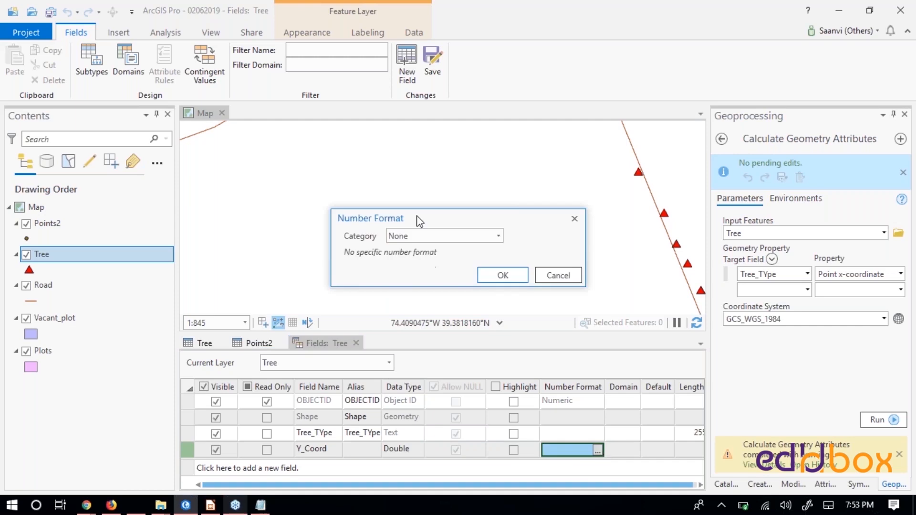
click(499, 235)
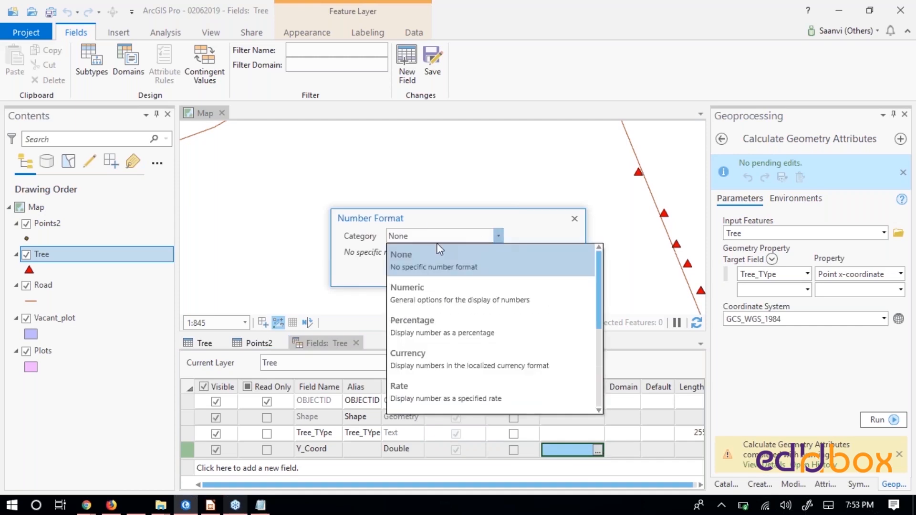
click(470, 300)
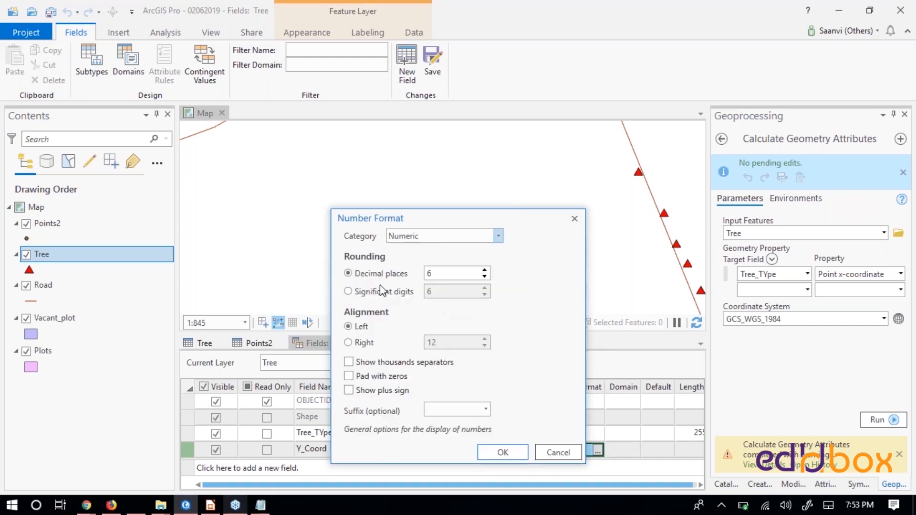
click(348, 292)
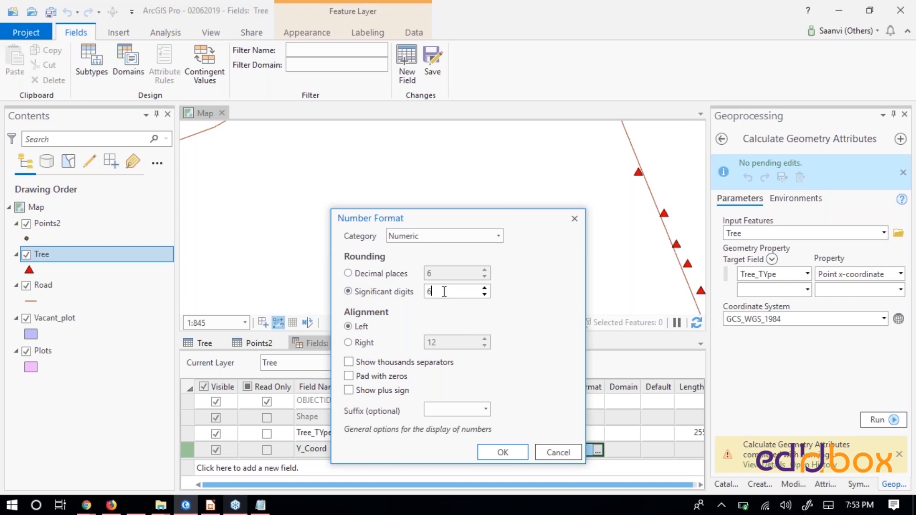
click(509, 455)
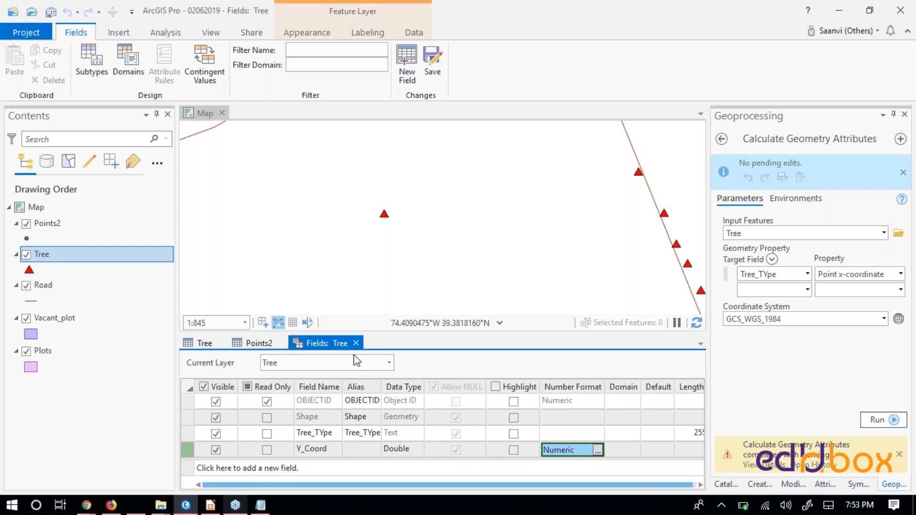
click(432, 62)
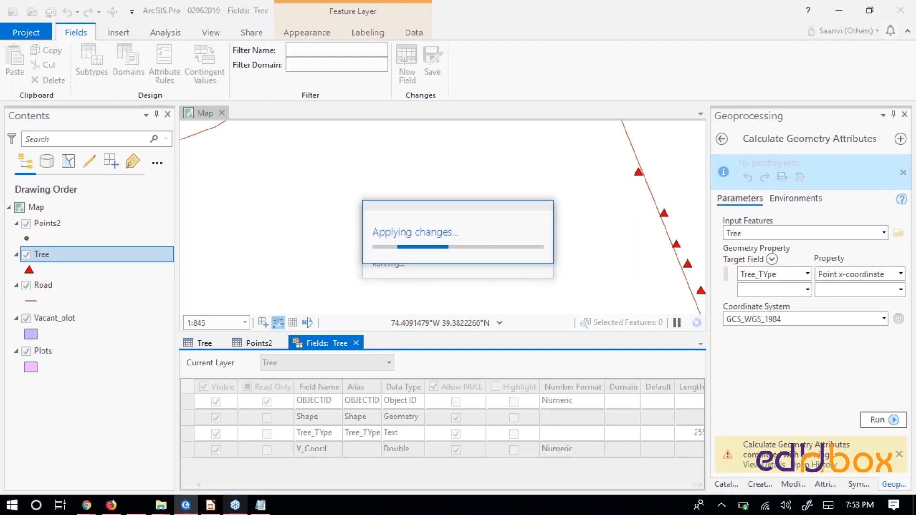
click(356, 343)
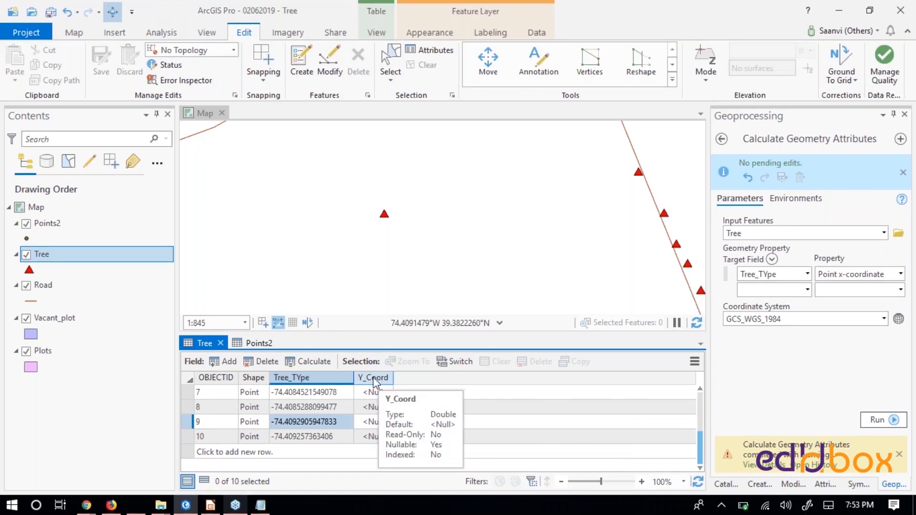
- Set up Calculate Geometry for the Y_Coord field with Point y-coordinate as the property
right_click(373, 378)
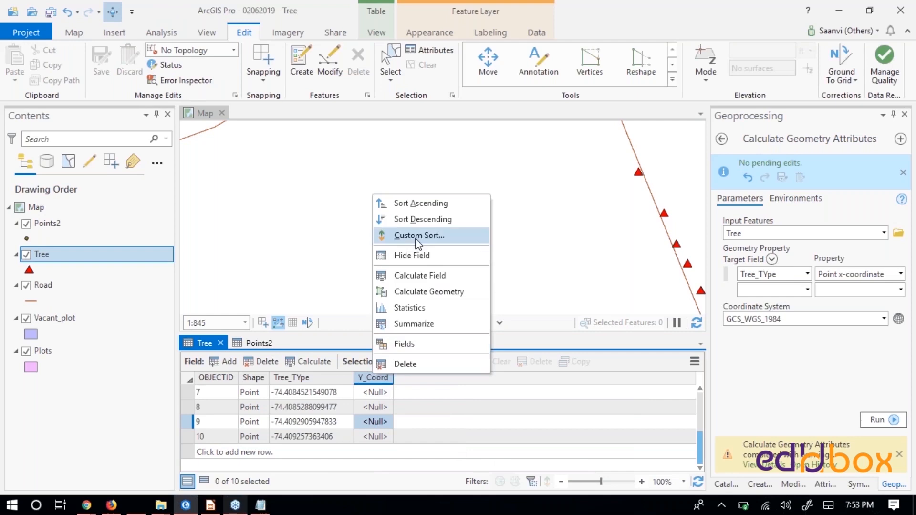
click(429, 292)
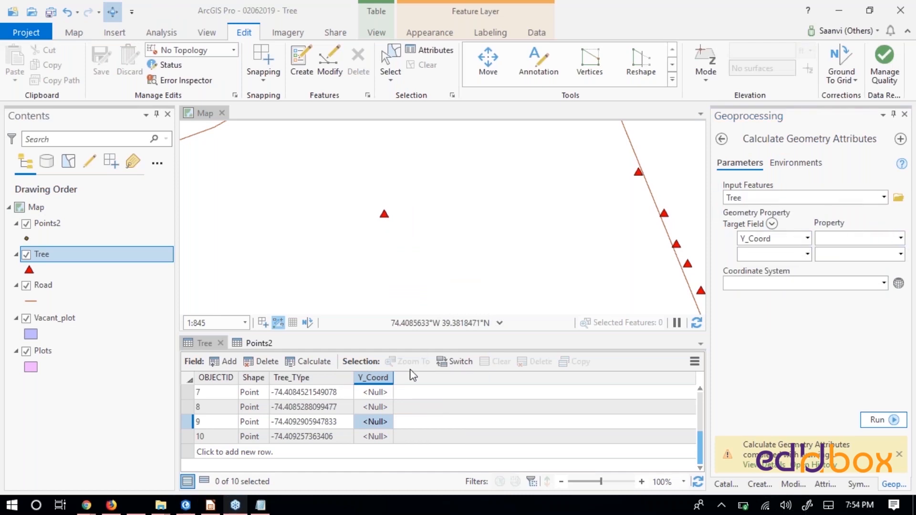
click(901, 239)
click(833, 268)
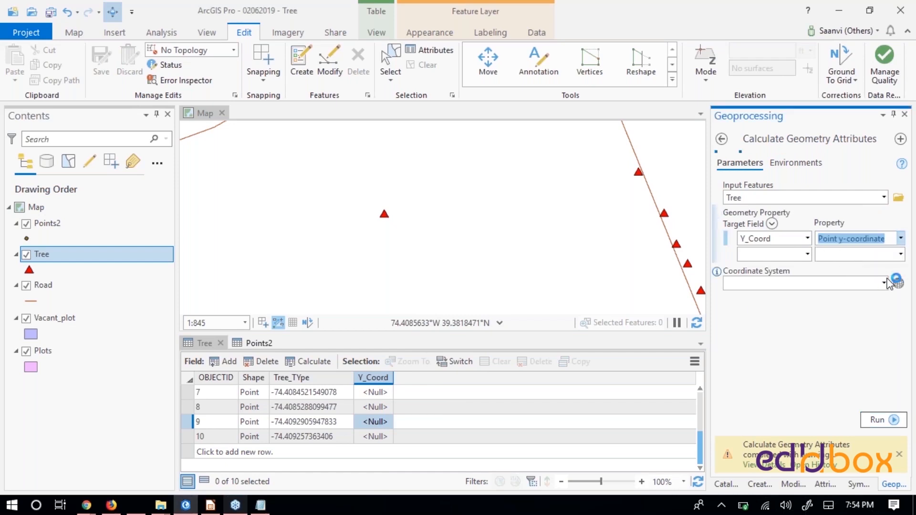
- Set the calculation's coordinate system to that of the Tree layer, WGS 1984 Web Mercator Auxiliary Sphere
click(885, 284)
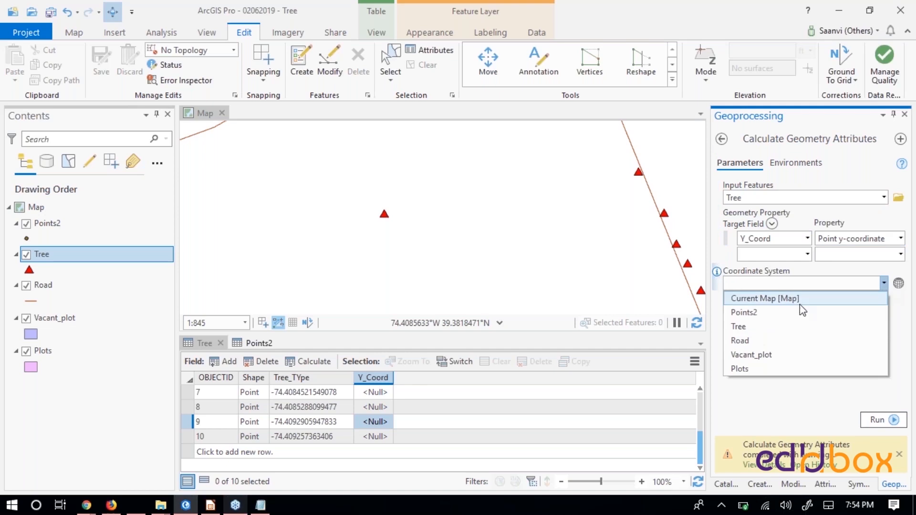
click(767, 327)
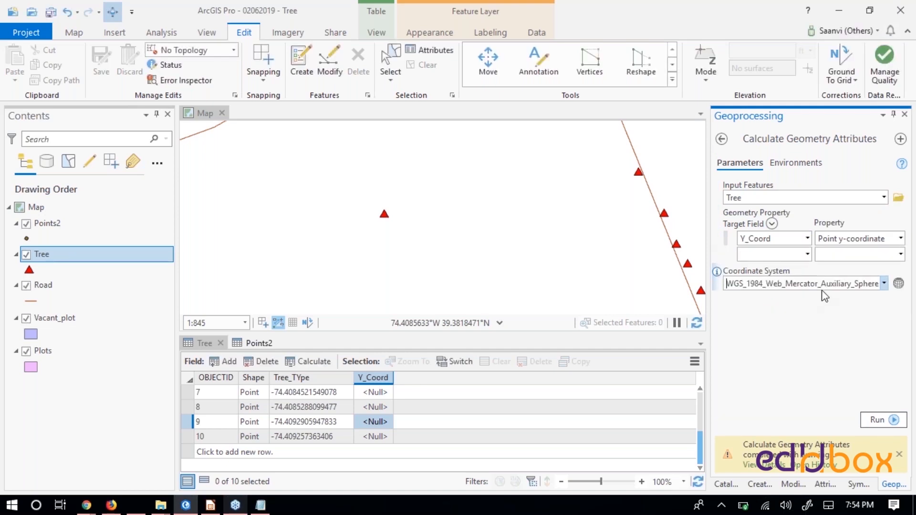
click(899, 283)
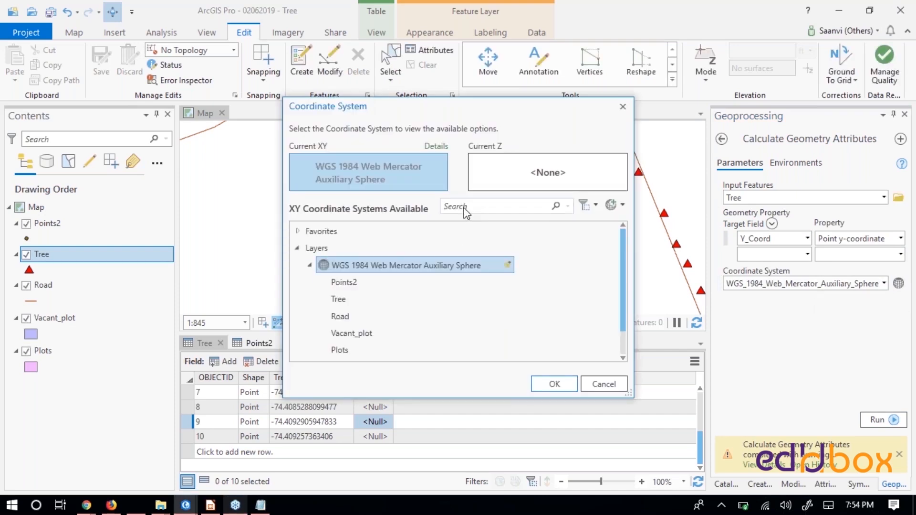
click(554, 384)
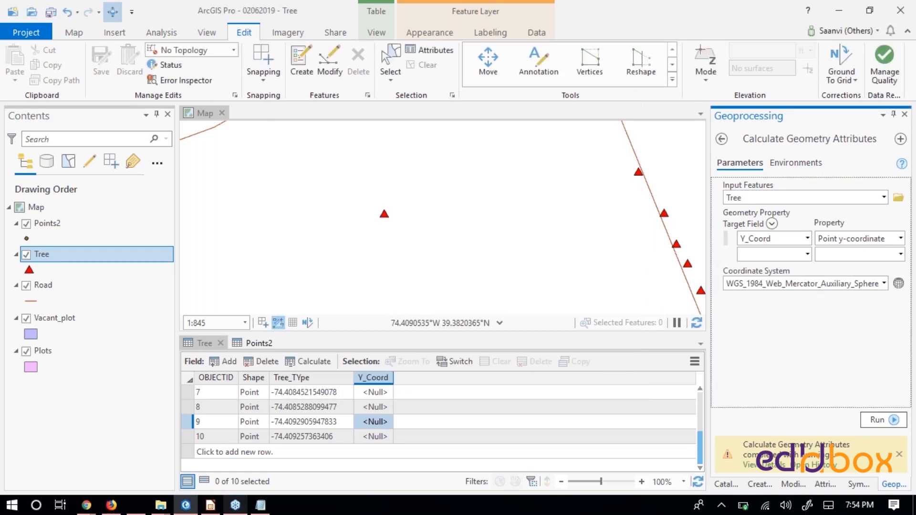
- Find coordinate system 4326, assign WGS 1984 to the calculation, and run it on the Y_Coord field
click(900, 283)
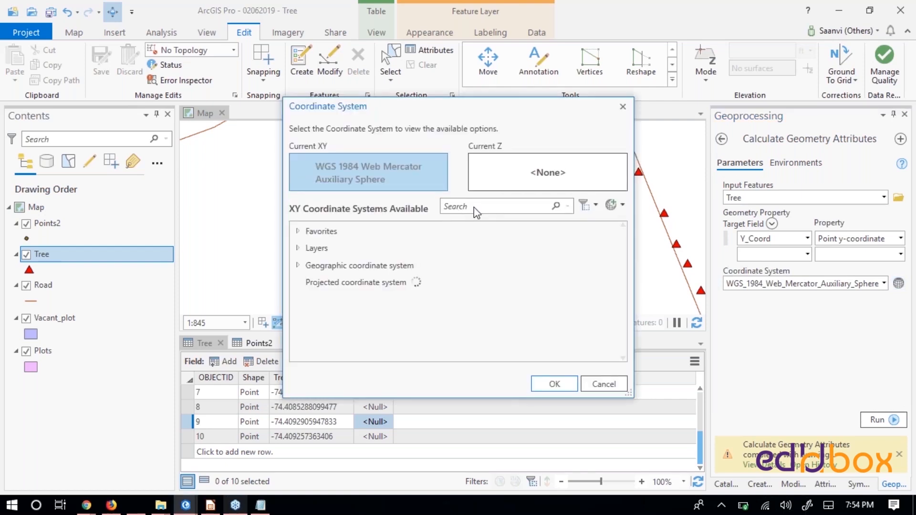
text(43)
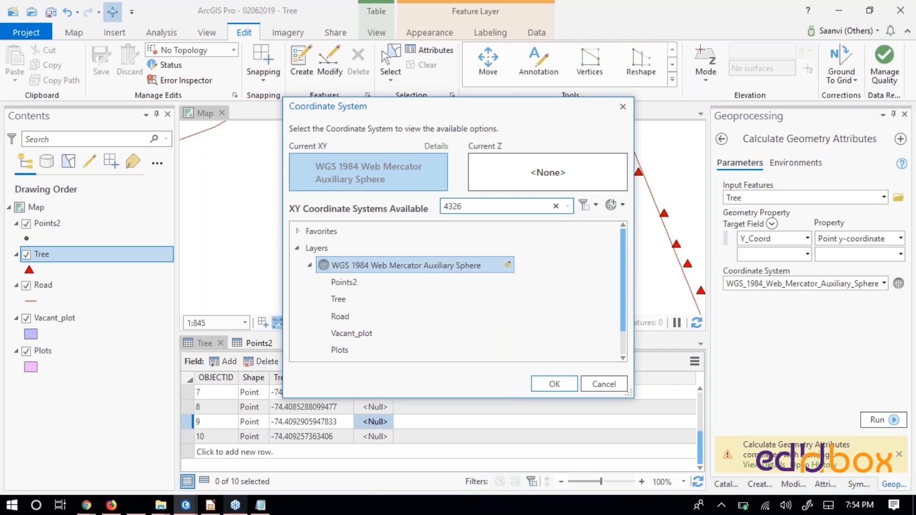
text(26)
key(Return)
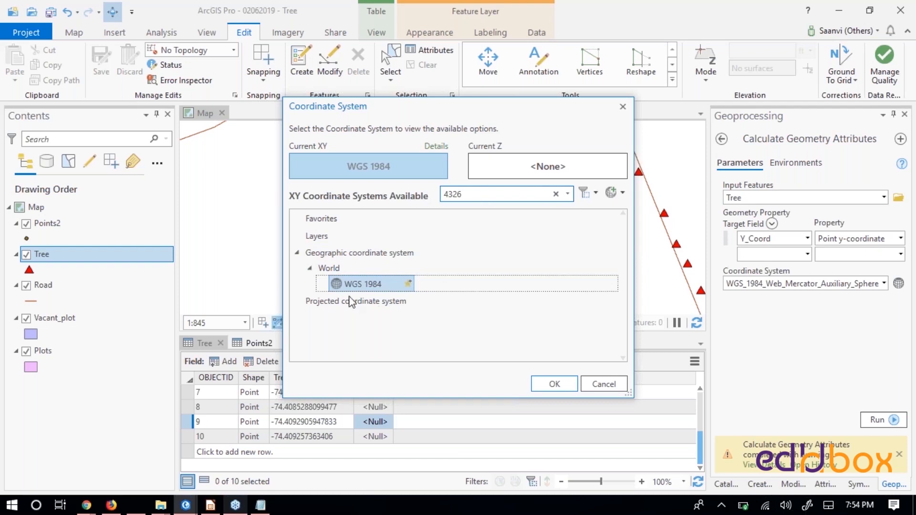
click(555, 385)
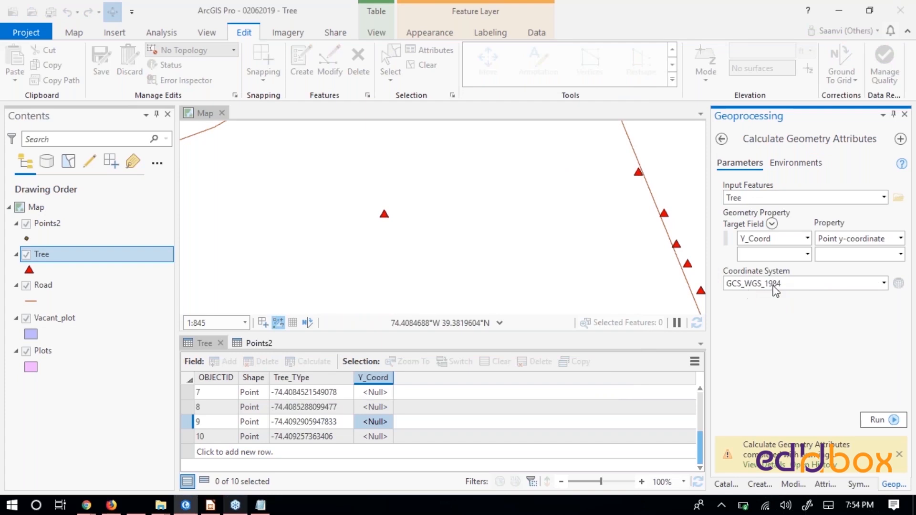
click(879, 419)
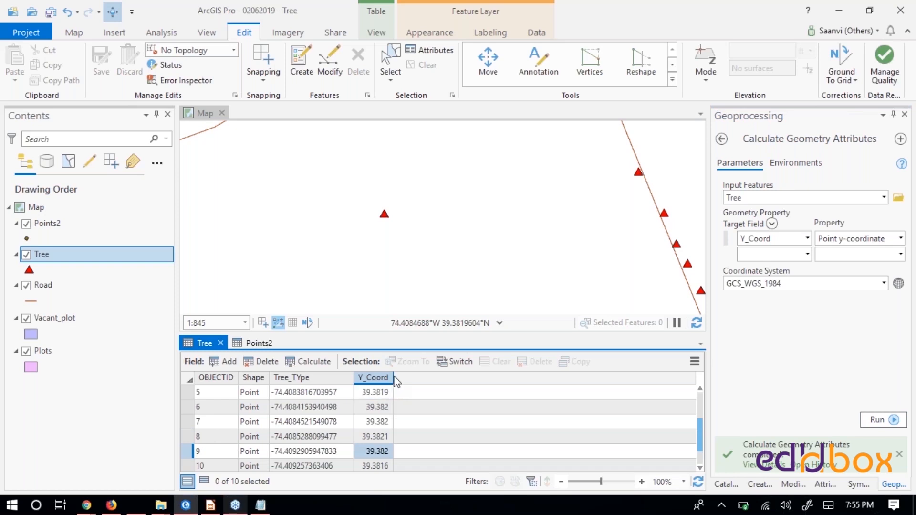
- Widen the Y_Coord column and compare record OBJECTID 5 with its tree's pop-up and coordinates on the zoomed map
drag(394, 382, 433, 378)
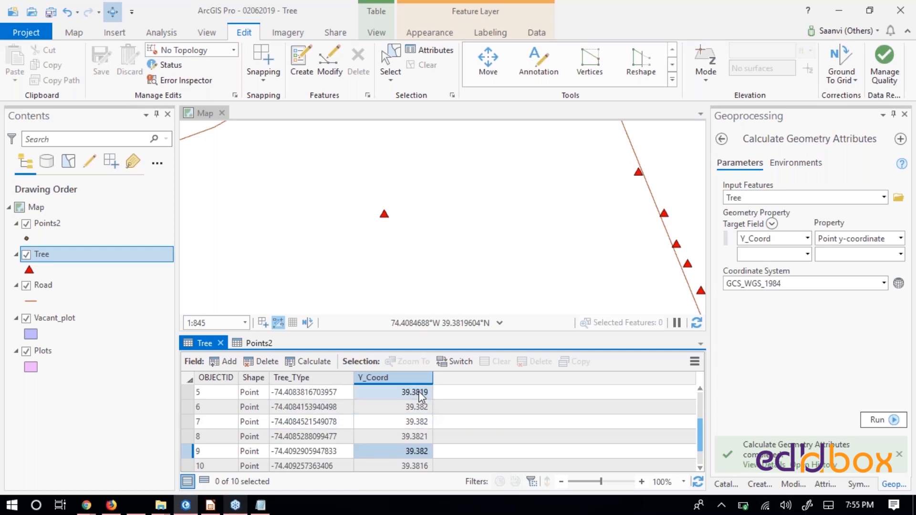
click(191, 392)
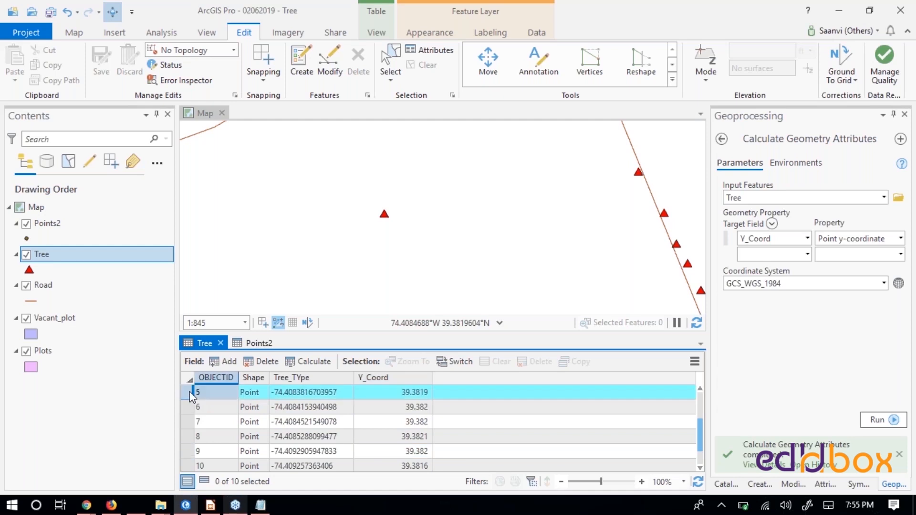
right_click(191, 396)
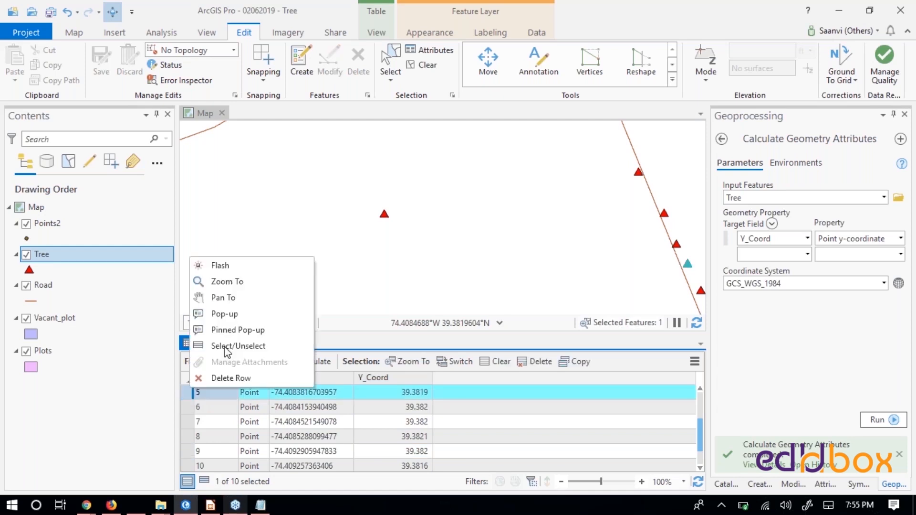
click(239, 281)
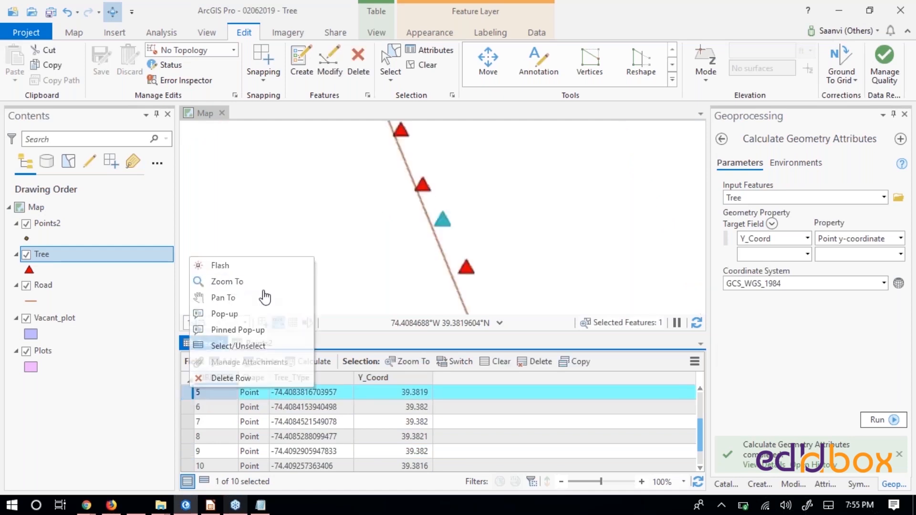
click(443, 227)
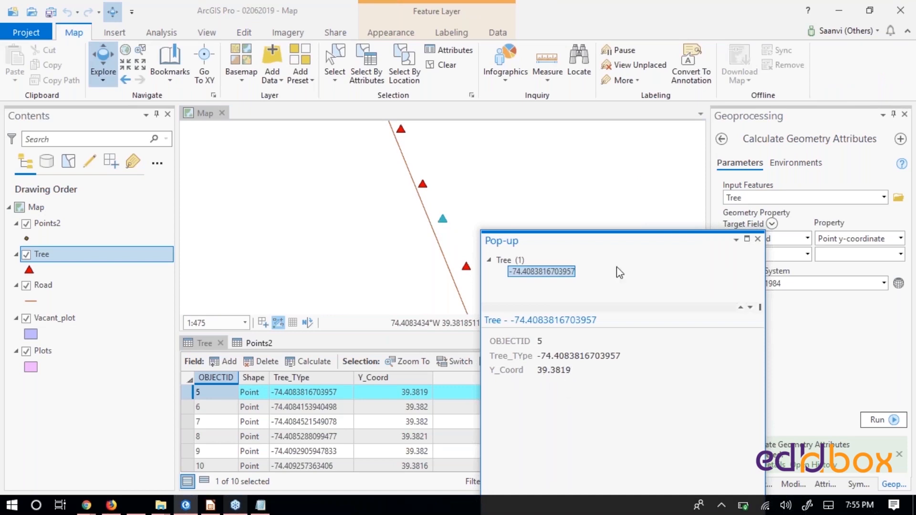
drag(594, 241, 675, 239)
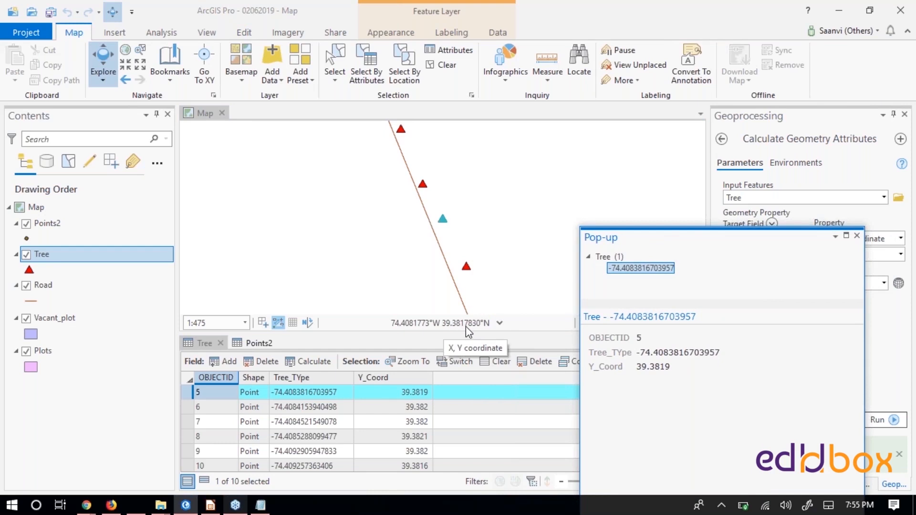